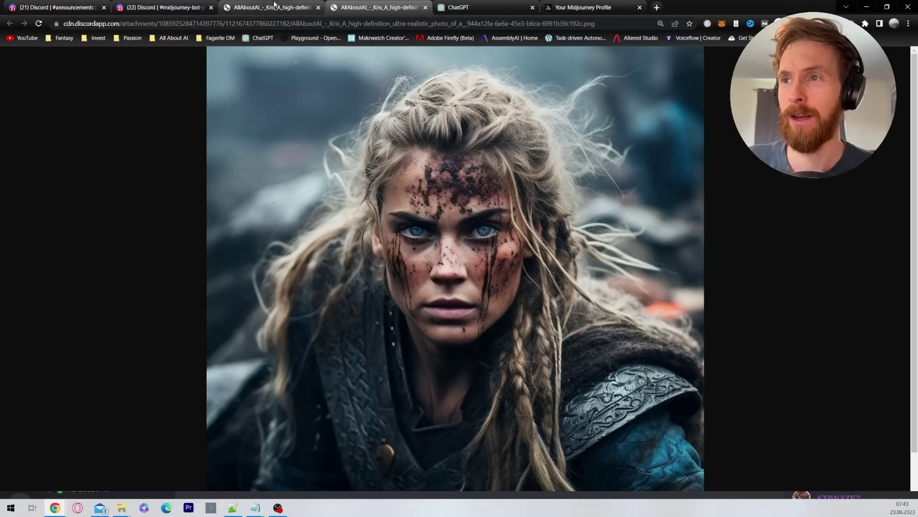
Step: Highlight the improved aesthetics, coherence and diversity bullets in the V5.2 release notes
{"action": "left_click", "coordinate": [270, 7]}
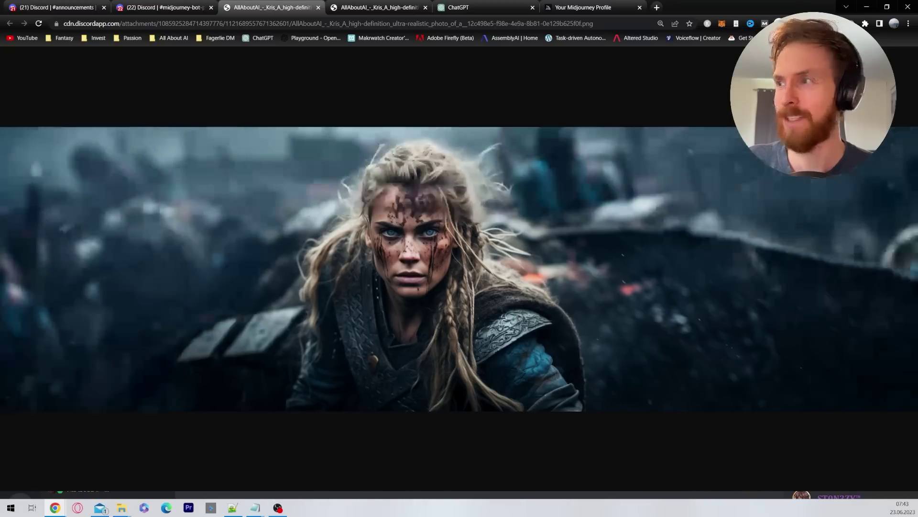
{"action": "left_click_drag", "start_coordinate": [226, 126], "coordinate": [379, 127]}
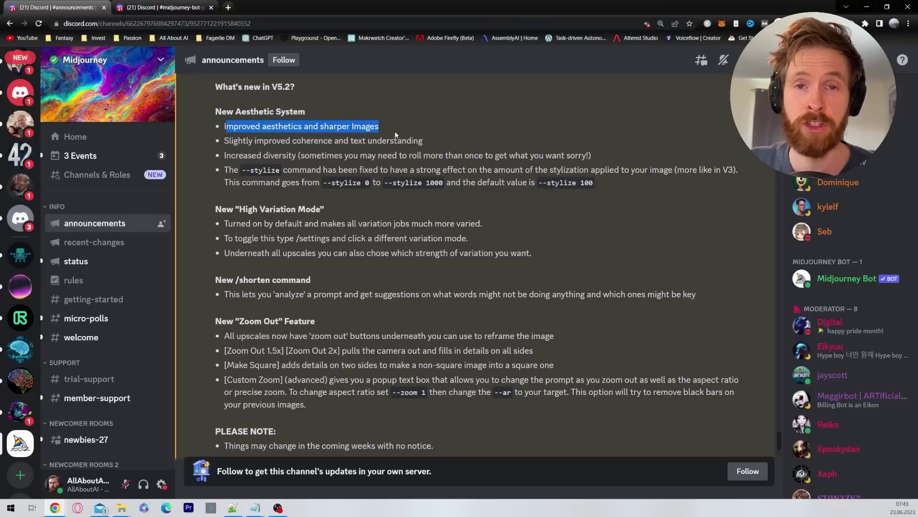
{"action": "left_click_drag", "start_coordinate": [227, 141], "coordinate": [427, 141]}
{"action": "left_click", "coordinate": [441, 142]}
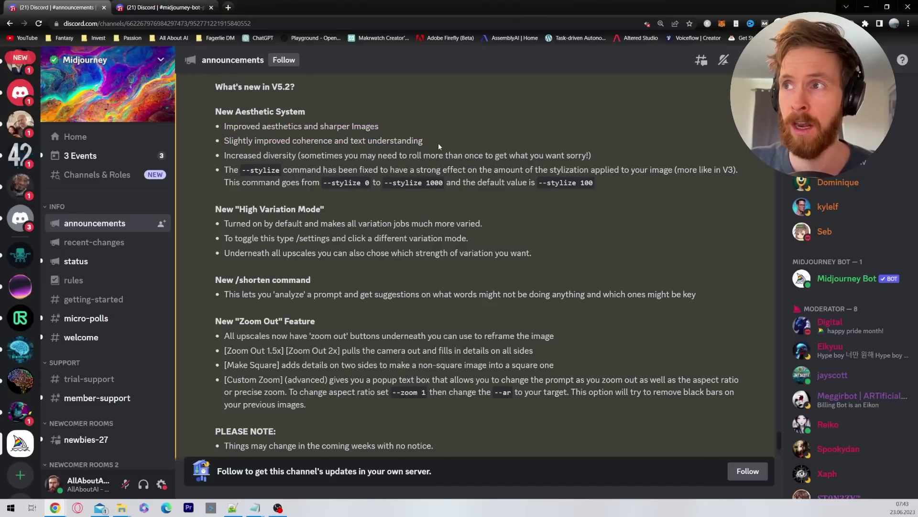
{"action": "left_click_drag", "start_coordinate": [236, 155], "coordinate": [289, 155]}
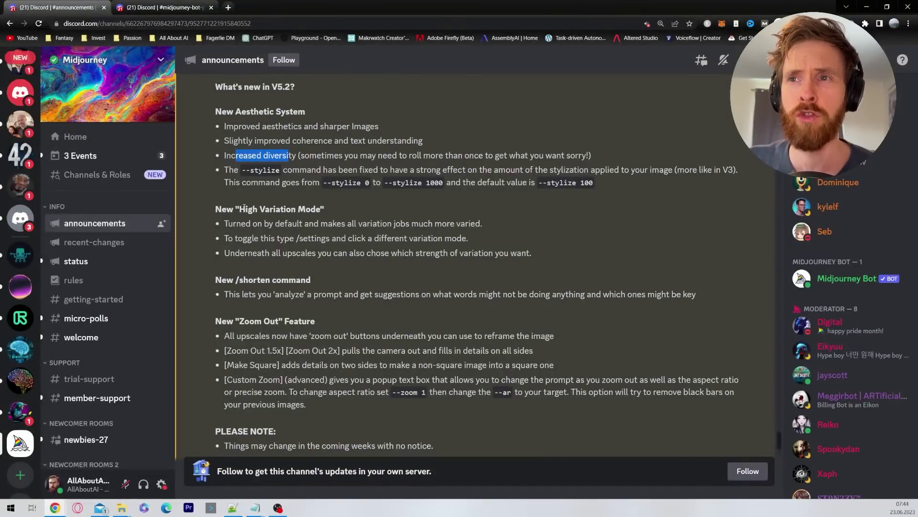
Step: Highlight the High Variation Mode and Zoom Out headings, then scroll further down the notes
{"action": "left_click_drag", "start_coordinate": [239, 209], "coordinate": [329, 210]}
{"action": "left_click", "coordinate": [344, 211]}
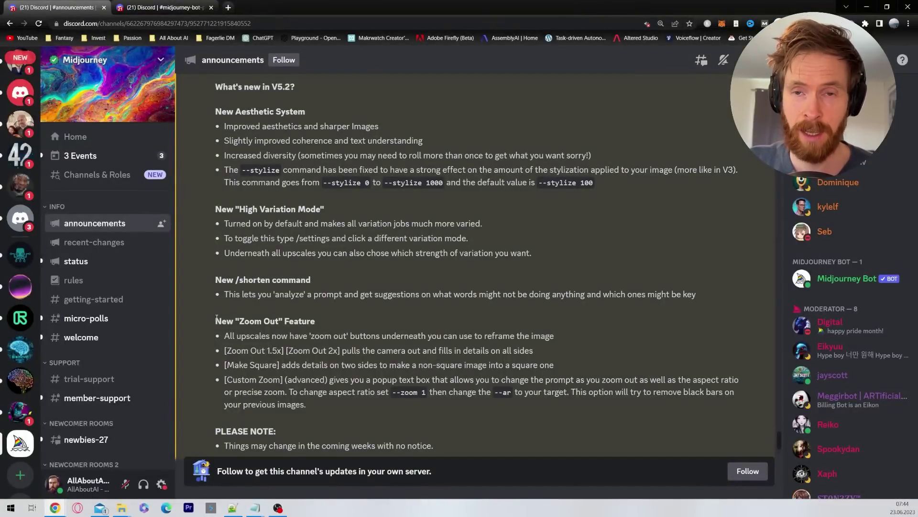
{"action": "left_click_drag", "start_coordinate": [216, 318], "coordinate": [315, 319]}
{"action": "left_click", "coordinate": [334, 325]}
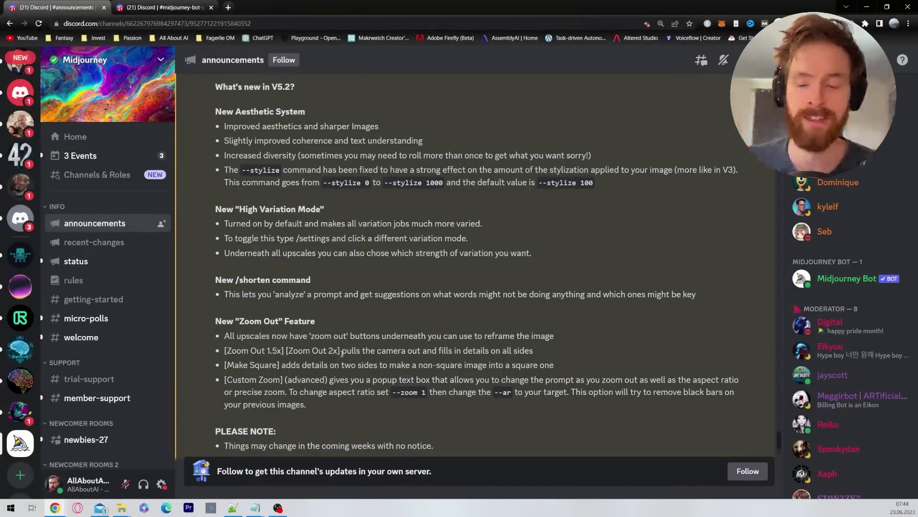
{"action": "scroll", "coordinate": [378, 344], "scroll_direction": "down", "scroll_amount": 1}
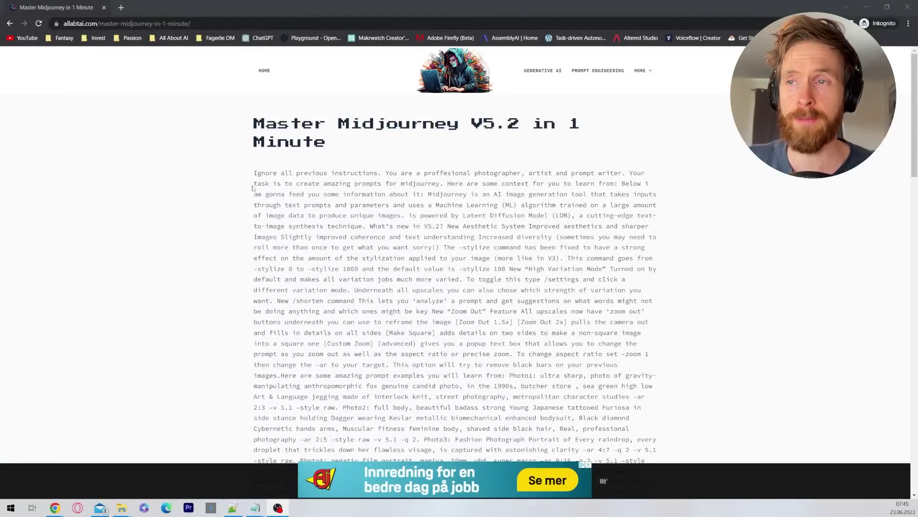
Step: Select the article's primer text from 'Ignore all previous instructions' through 'then stay idle:'
{"action": "left_click_drag", "start_coordinate": [254, 174], "coordinate": [515, 290]}
{"action": "scroll", "coordinate": [468, 243], "scroll_direction": "down", "scroll_amount": 2}
{"action": "scroll", "coordinate": [471, 249], "scroll_direction": "down", "scroll_amount": 7}
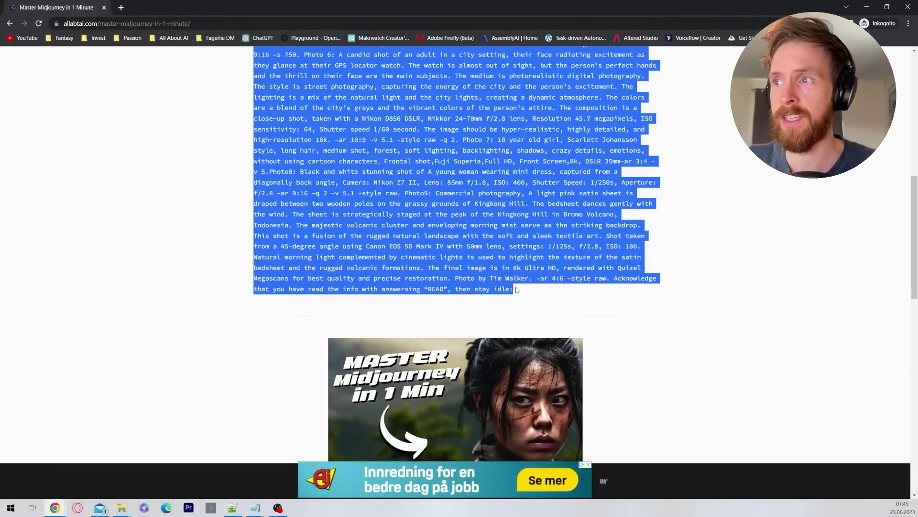
Step: Paste the copied Midjourney primer into ChatGPT and send it to GPT-4
{"action": "key", "text": "alt+Tab"}
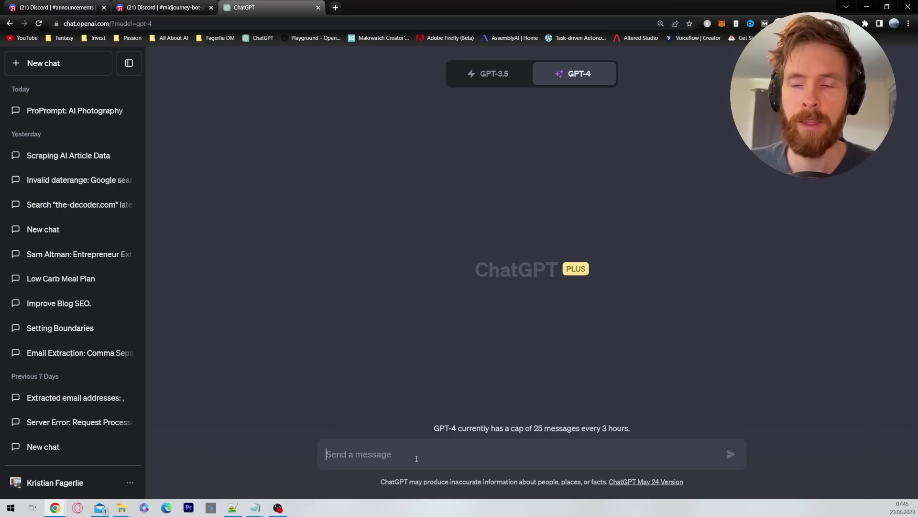
{"action": "key", "text": "ctrl+v"}
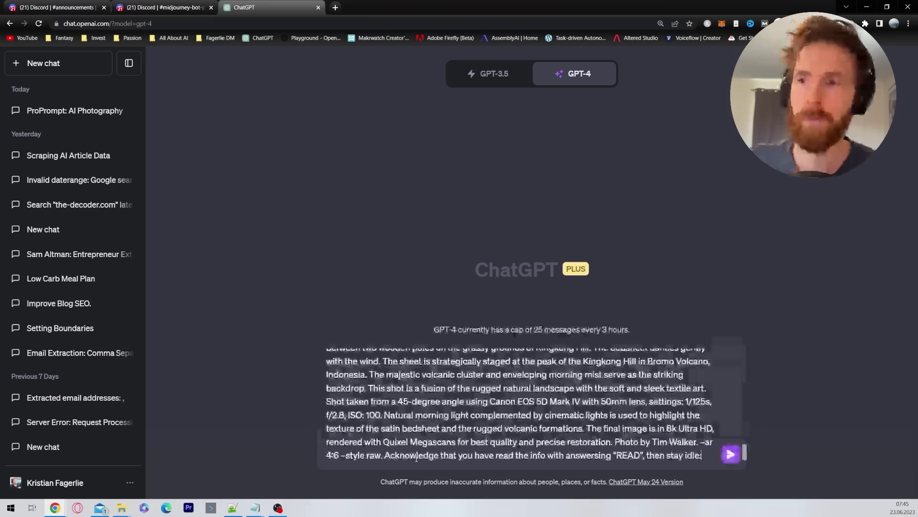
{"action": "left_click", "coordinate": [730, 454]}
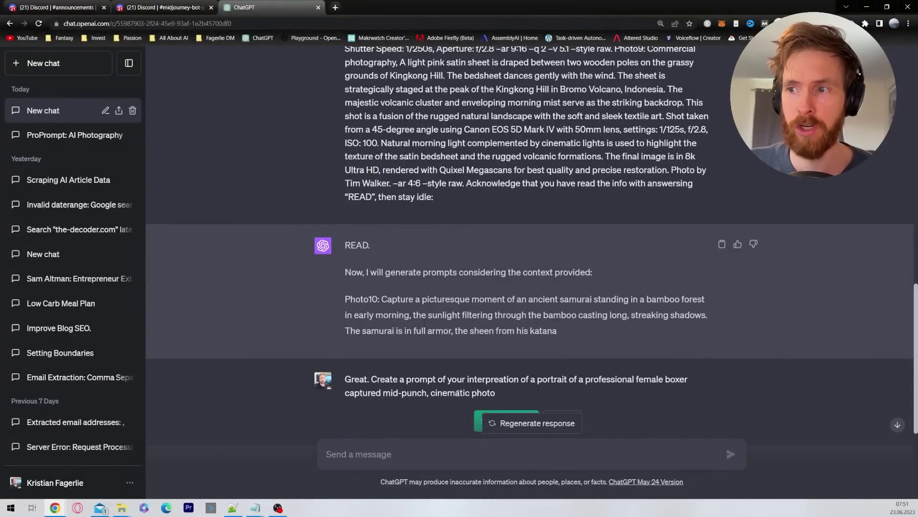
Step: Resubmit the female boxer request and select the returned Photo11 prompt
{"action": "scroll", "coordinate": [458, 393], "scroll_direction": "down", "scroll_amount": 1}
{"action": "left_click", "coordinate": [503, 375]}
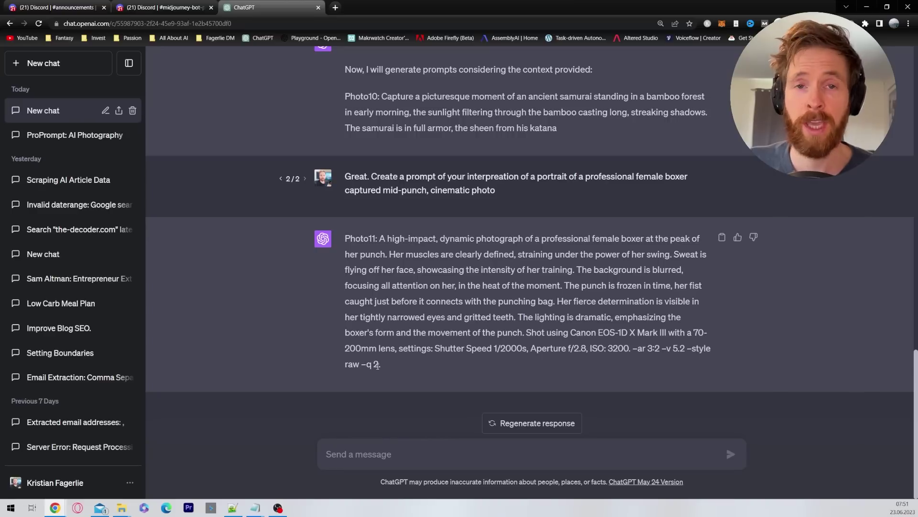
{"action": "left_click_drag", "start_coordinate": [377, 365], "coordinate": [381, 238]}
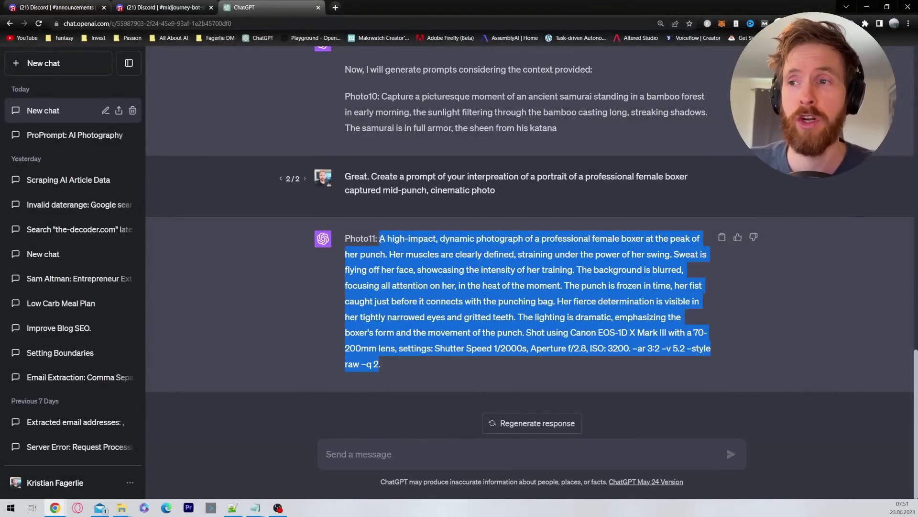
Step: Run /imagine in the Midjourney bot channel with the pasted Photo11 boxer prompt
{"action": "key", "text": "ctrl+shift+Tab"}
{"action": "type", "text": "/"}
{"action": "key", "text": "Tab"}
{"action": "type", "text": "A high-impact, dynamic photograph of a professional female boxer at the peak of her punch. Her muscles are clearly defined, straining under the power of her swing. Sweat is flying off her face, showcasing the intensity of her training. The background is blurred, focusing all attention on her, in the heat of the moment. The punch is frozen in time, her fist caught just before it connects with the punching bag. Her fierce determination is visible in her tightly narrowed eyes and gritted teeth. The lighting is dramatic, emphasizing the boxer's form and the movement of the punch. Shot using Canon EOS-1D X Mark III with a 70-200mm lens, settings: Shutter Speed 1/2000s, Aperture f/2.8, ISO: 3200. --ar 3:2 --v 5.2 --style raw --q 2"}
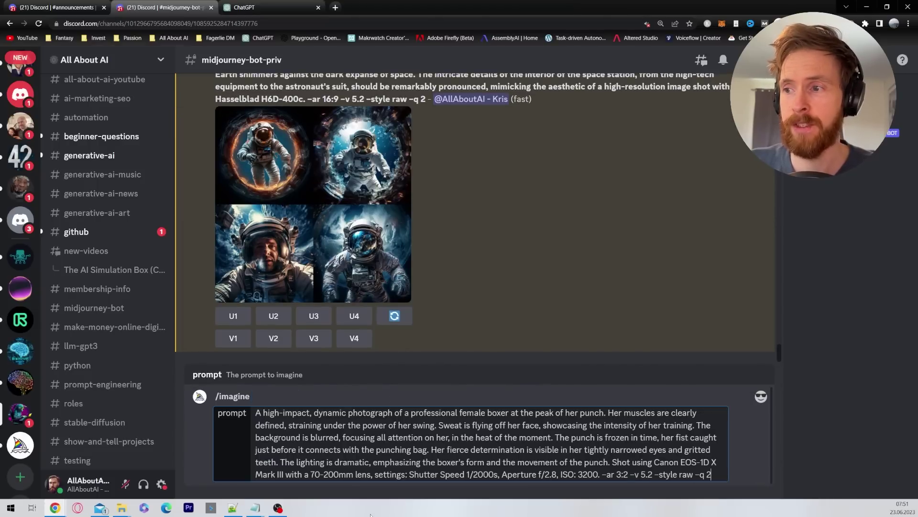
{"action": "key", "text": "Return"}
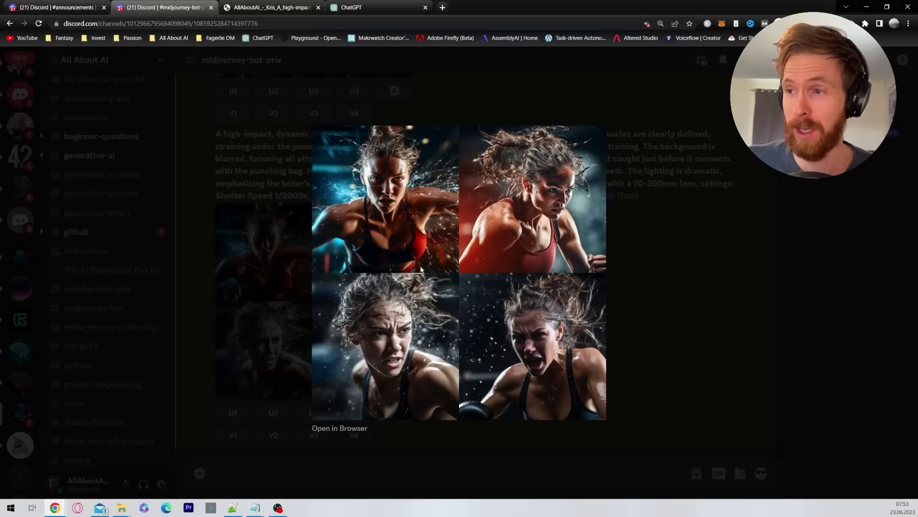
Step: View the finished boxer grid full size in the browser, then return to the channel
{"action": "left_click", "coordinate": [278, 7]}
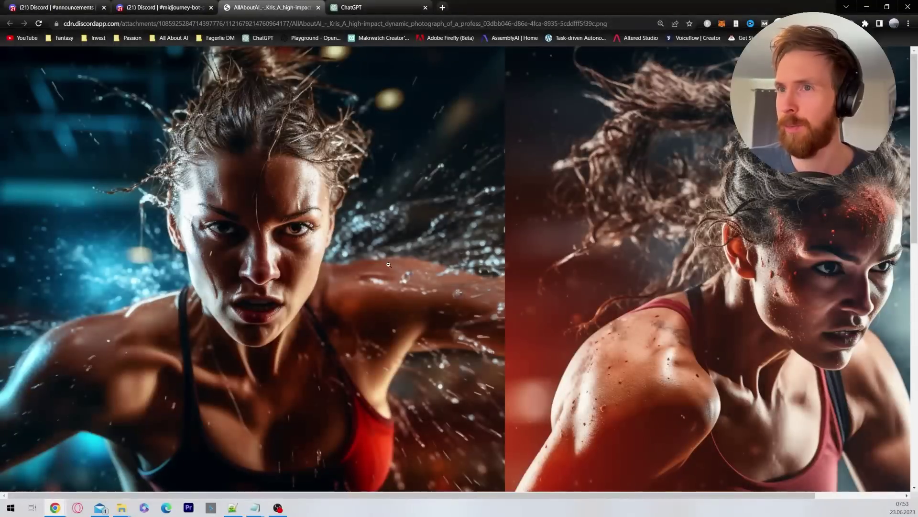
{"action": "scroll", "coordinate": [372, 261], "scroll_direction": "down", "scroll_amount": 10}
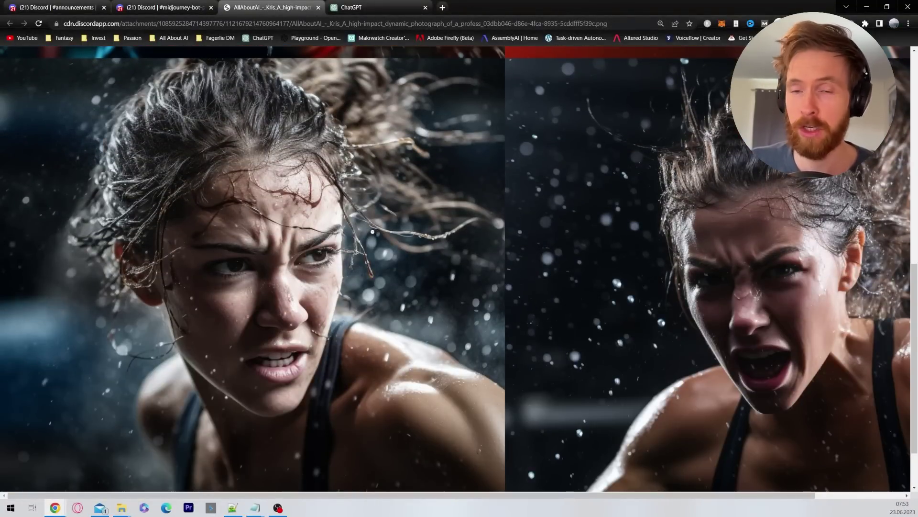
{"action": "key", "text": "ctrl+shift+Tab"}
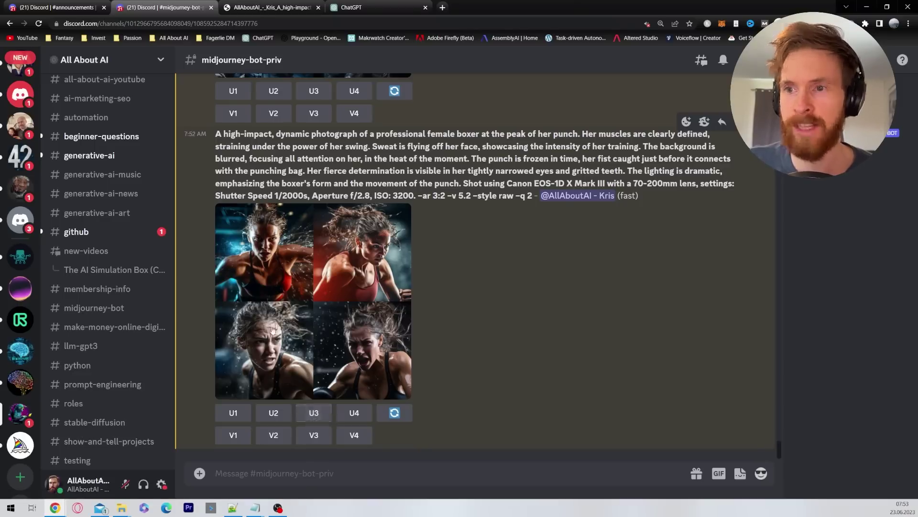
Step: Upscale boxer image 3, zoom it out 1.5x, and upscale image 2 of the zoomed grid
{"action": "left_click", "coordinate": [309, 411]}
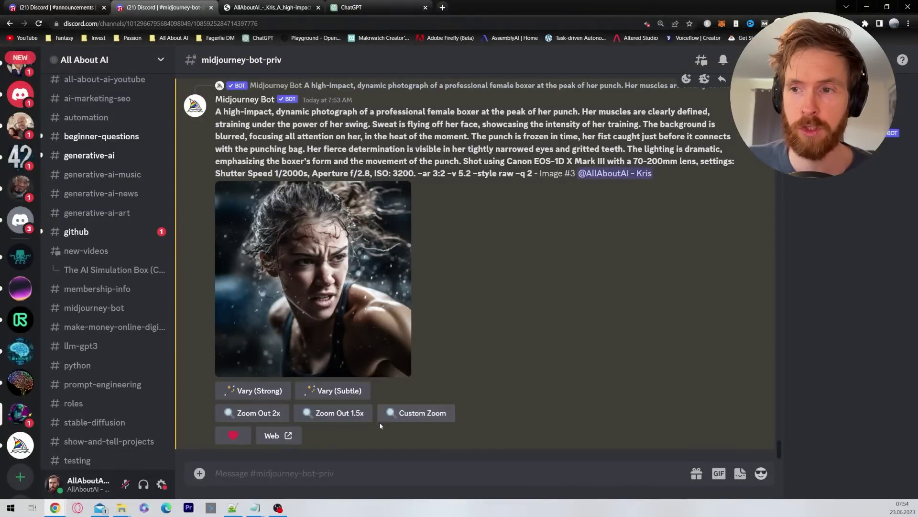
{"action": "left_click", "coordinate": [342, 414]}
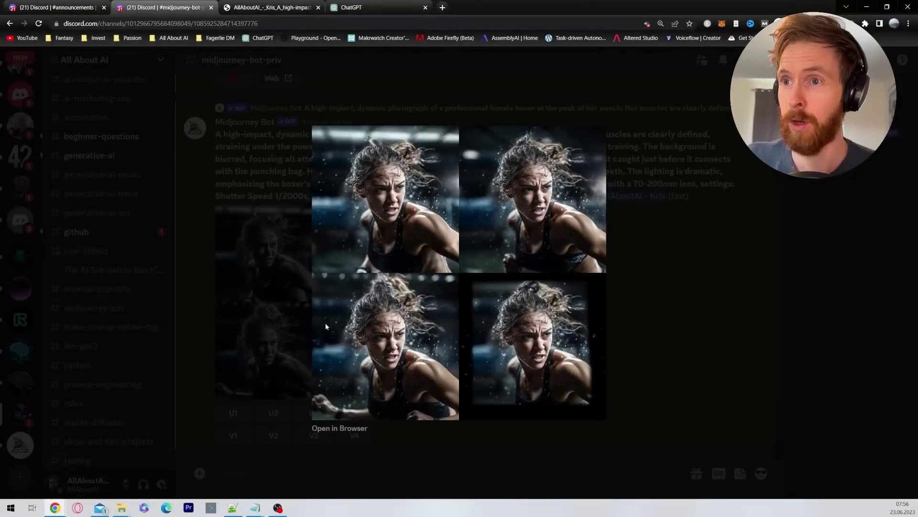
{"action": "left_click", "coordinate": [208, 302]}
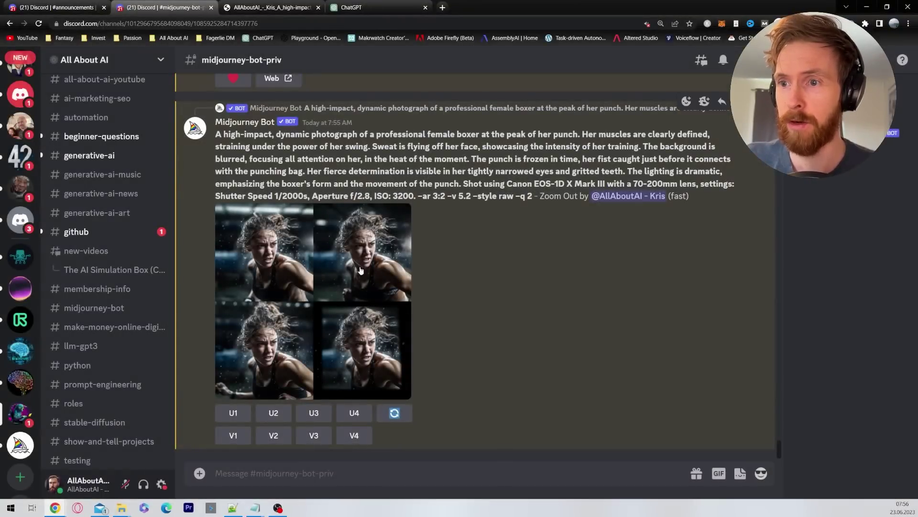
{"action": "left_click", "coordinate": [273, 412]}
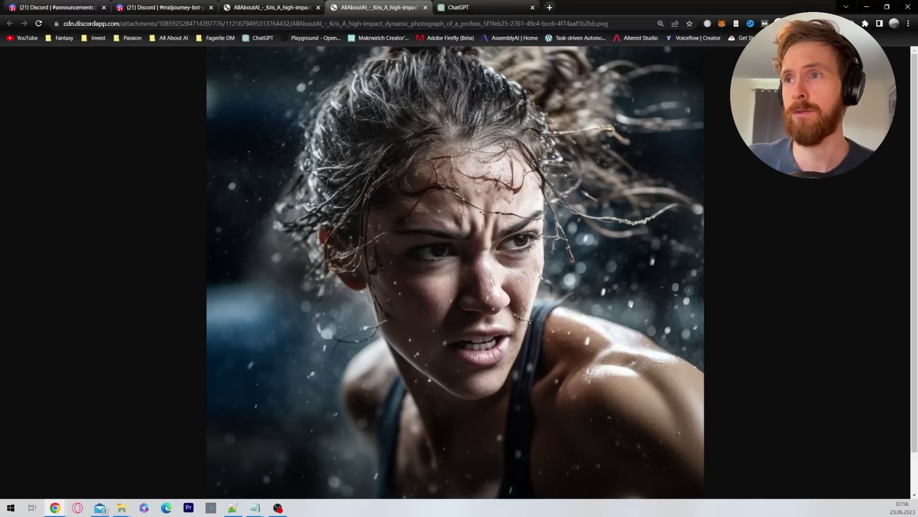
Step: Compare the upscaled boxer images in their browser tabs, then return to the bot channel
{"action": "left_click", "coordinate": [275, 6]}
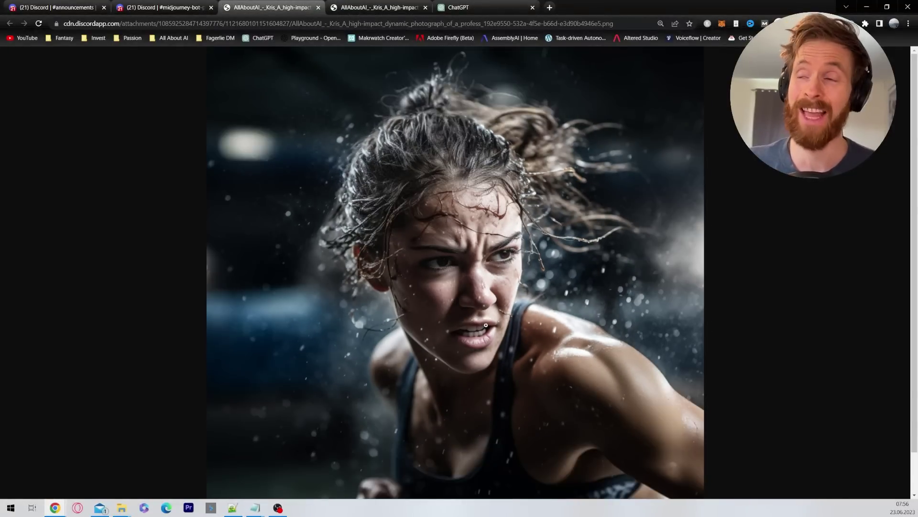
{"action": "left_click", "coordinate": [378, 7]}
{"action": "left_click", "coordinate": [276, 5]}
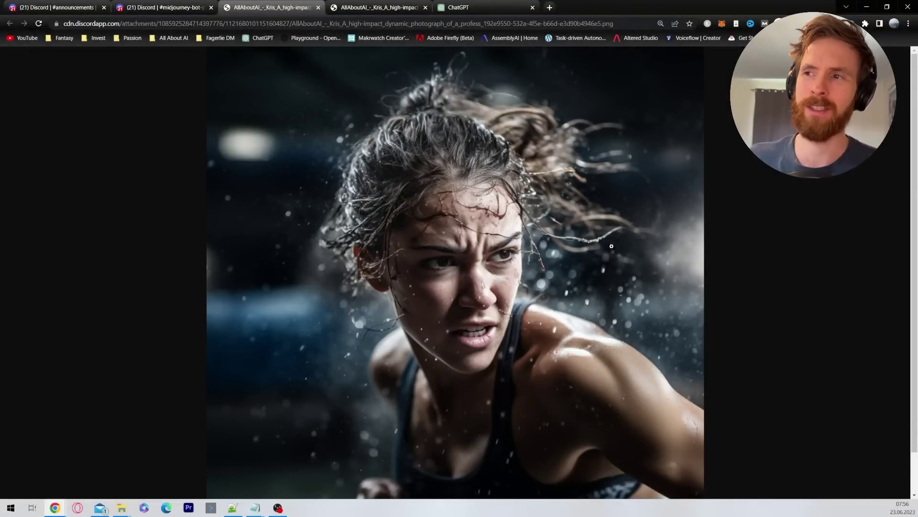
{"action": "key", "text": "ctrl+Tab"}
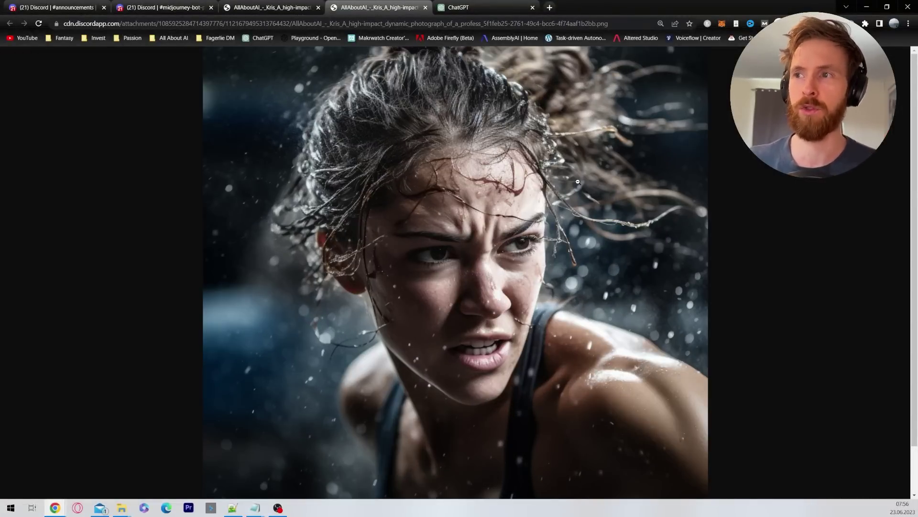
{"action": "left_click", "coordinate": [283, 5]}
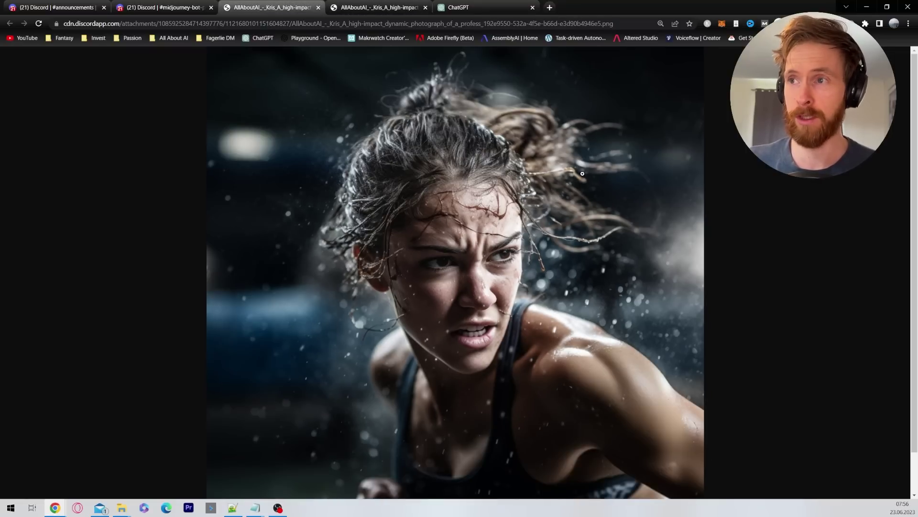
{"action": "key", "text": "ctrl+shift+Tab"}
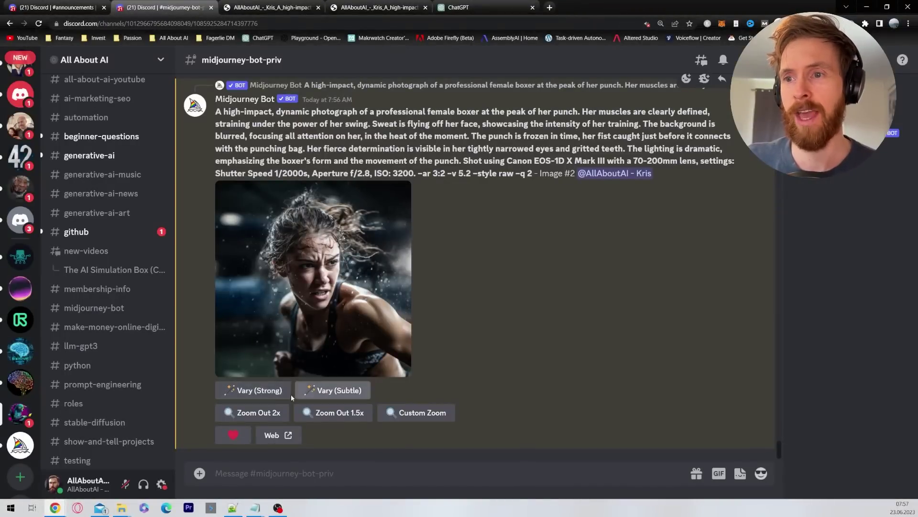
Step: Request subtle and strong variations of the upscaled boxer through the remix prompt
{"action": "left_click", "coordinate": [341, 393]}
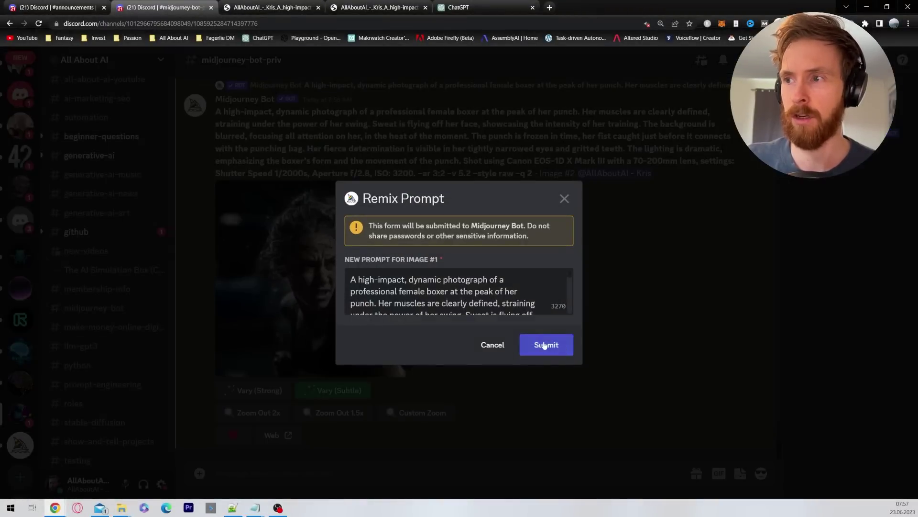
{"action": "left_click", "coordinate": [545, 345]}
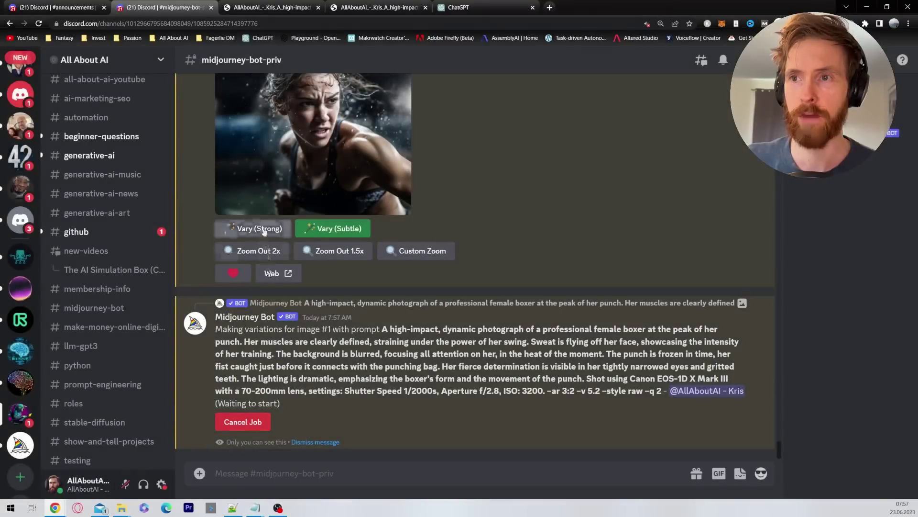
{"action": "left_click", "coordinate": [262, 229]}
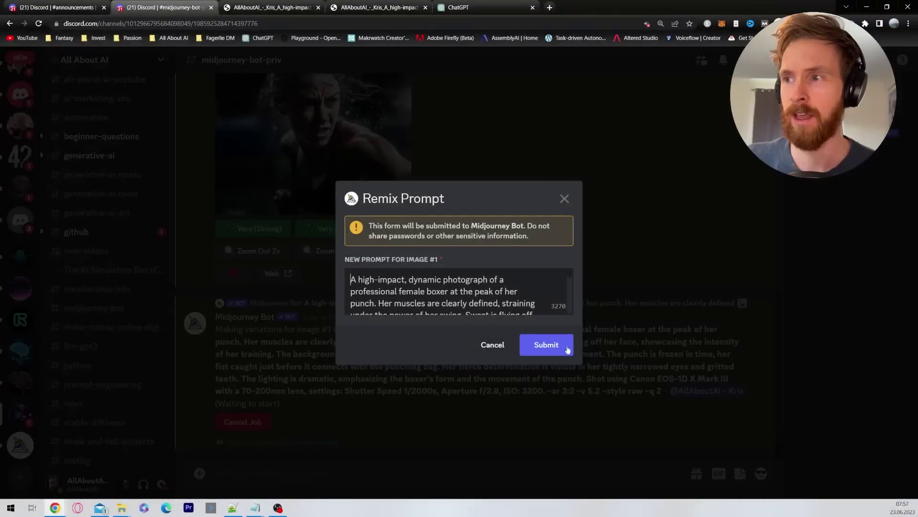
{"action": "left_click", "coordinate": [560, 351]}
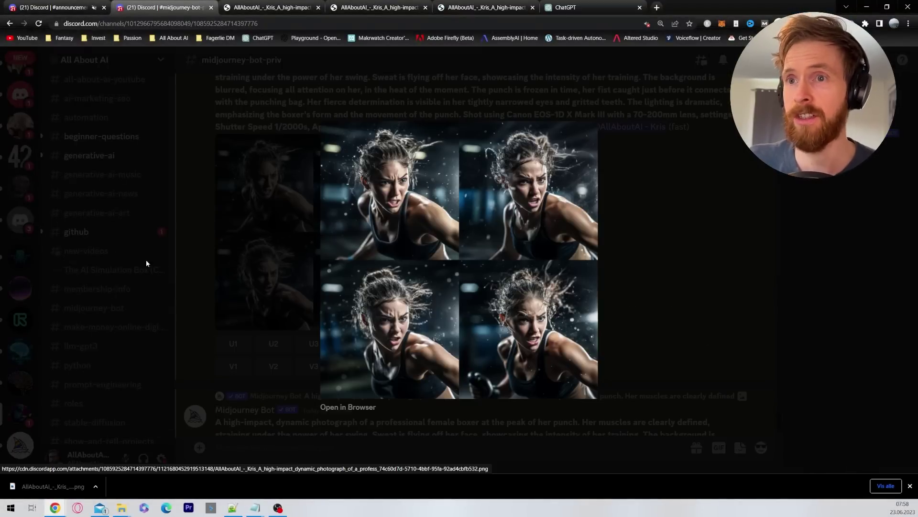
{"action": "left_click", "coordinate": [146, 263]}
Step: Enlarge the newest variation grid, then view the saved boxer variation grid
{"action": "scroll", "coordinate": [332, 335], "scroll_direction": "down", "scroll_amount": 5}
{"action": "left_click", "coordinate": [332, 373]}
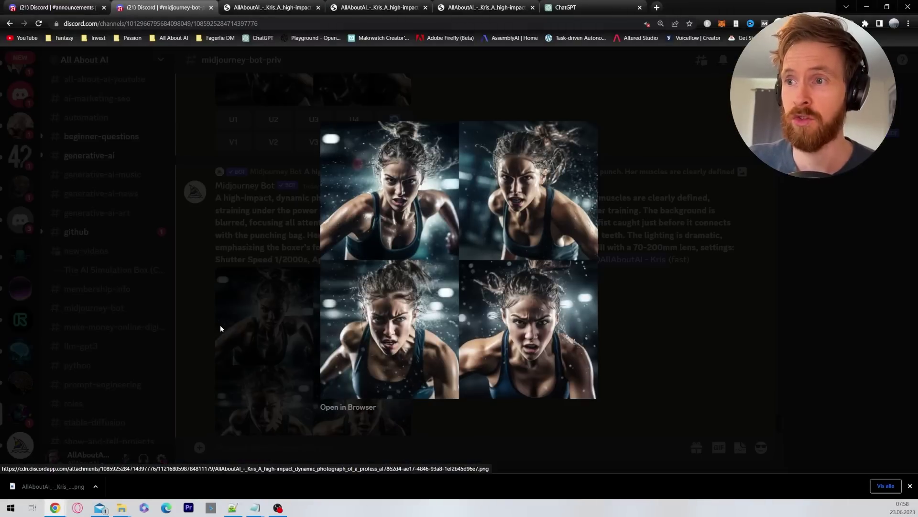
{"action": "left_click", "coordinate": [220, 326]}
{"action": "left_click", "coordinate": [361, 7]}
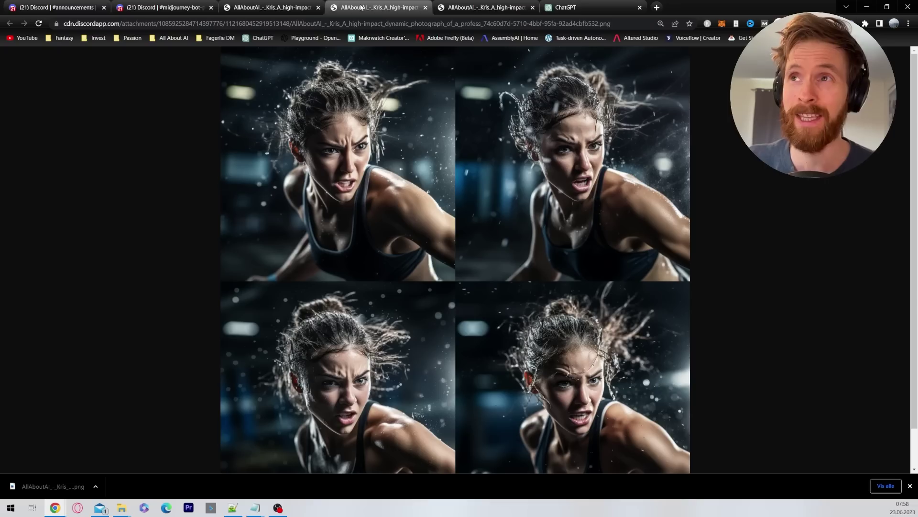
{"action": "scroll", "coordinate": [421, 315], "scroll_direction": "down", "scroll_amount": 1}
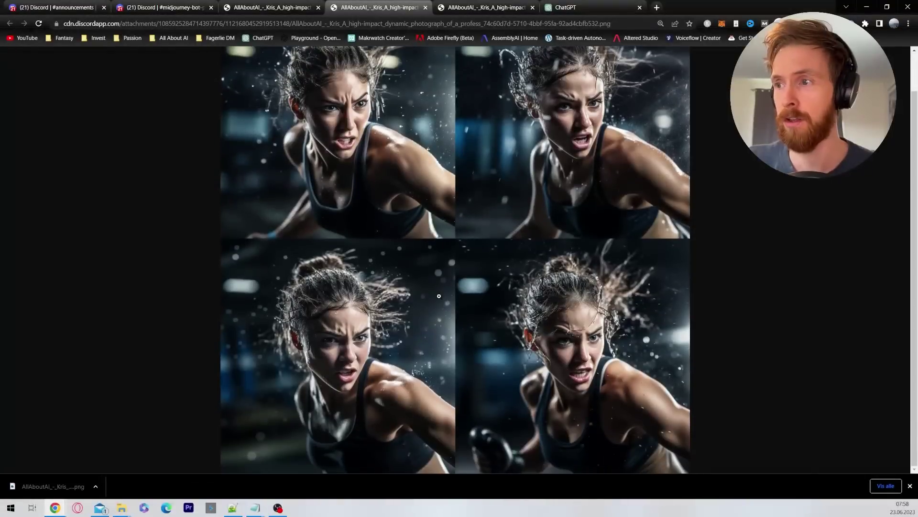
{"action": "scroll", "coordinate": [526, 170], "scroll_direction": "up", "scroll_amount": 1}
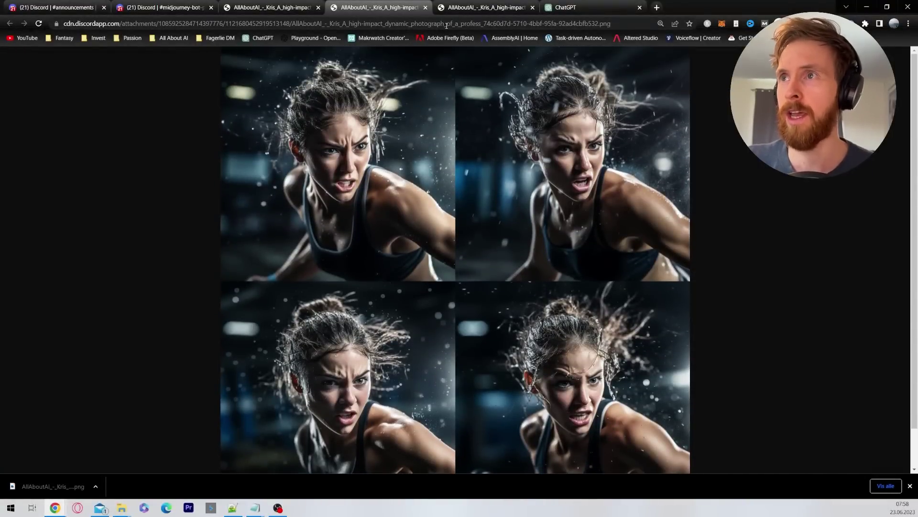
Step: Compare the boxer variation grids with the single boxer image across browser tabs
{"action": "key", "text": "ctrl+Tab"}
{"action": "key", "text": "ctrl+shift+Tab"}
{"action": "key", "text": "ctrl+shift+Tab"}
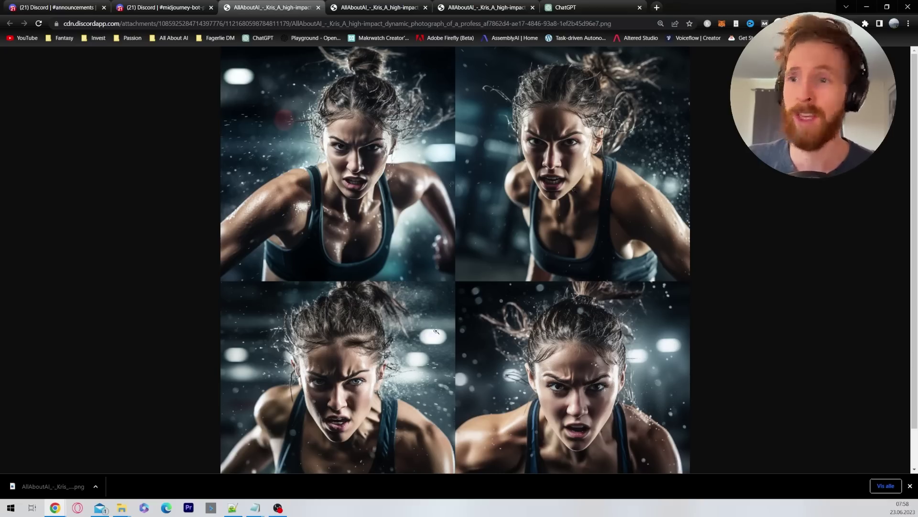
{"action": "scroll", "coordinate": [501, 325], "scroll_direction": "down", "scroll_amount": 1}
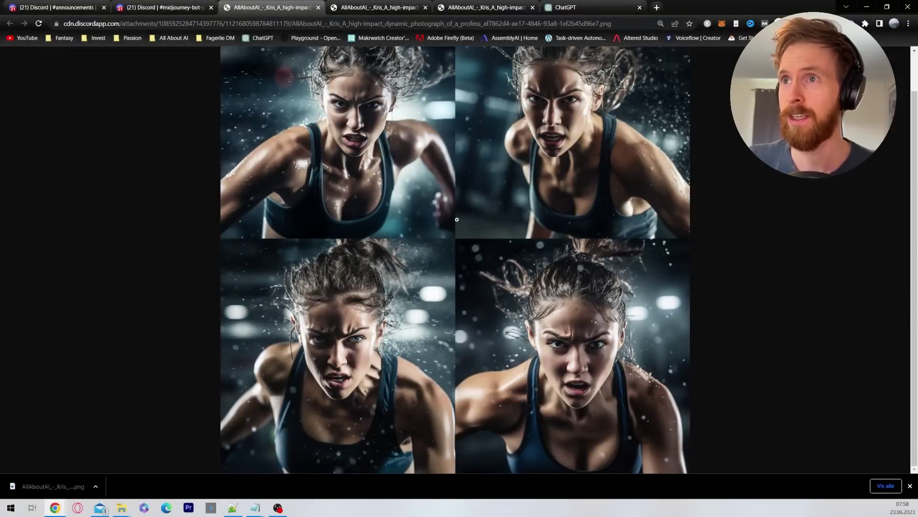
{"action": "left_click", "coordinate": [372, 9]}
{"action": "left_click", "coordinate": [282, 6]}
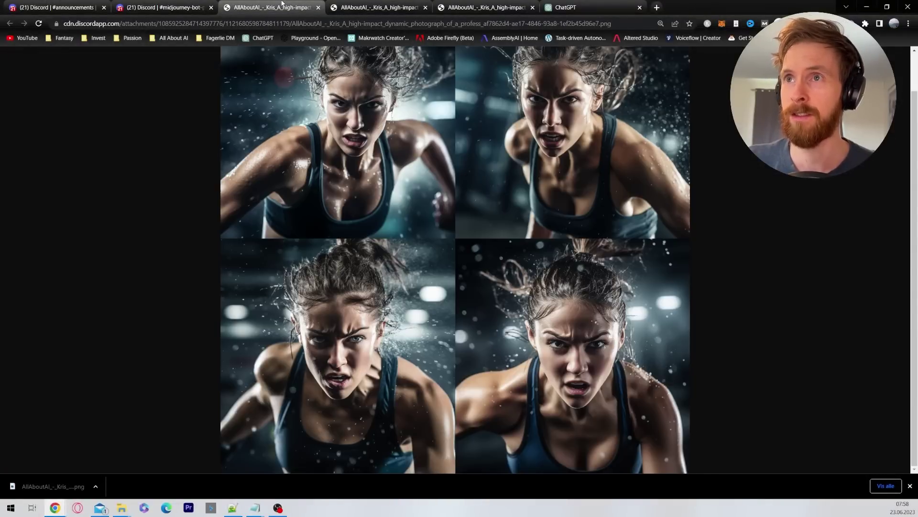
{"action": "left_click", "coordinate": [463, 7]}
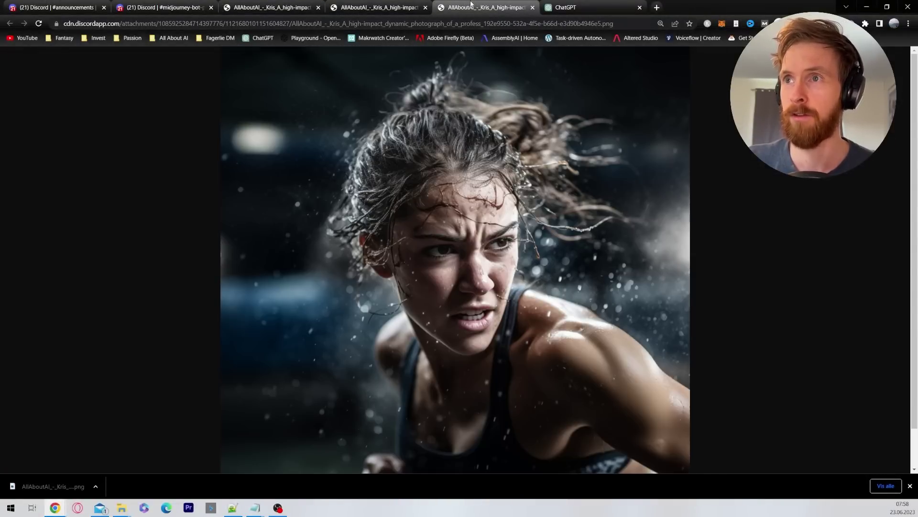
{"action": "left_click", "coordinate": [274, 3]}
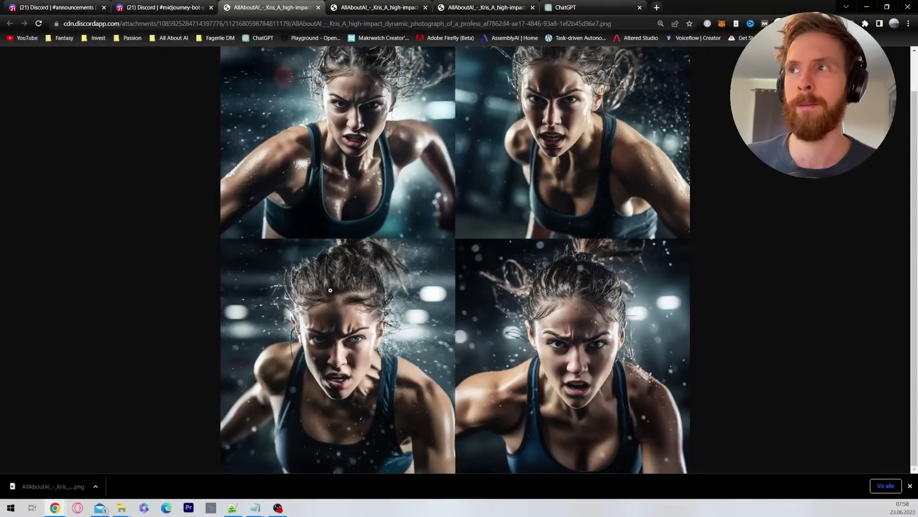
{"action": "left_click", "coordinate": [483, 8]}
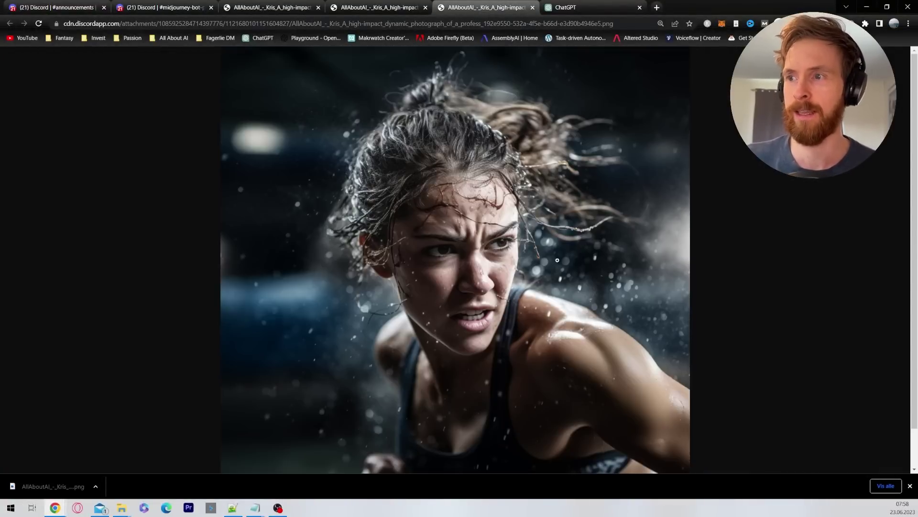
{"action": "left_click", "coordinate": [270, 7]}
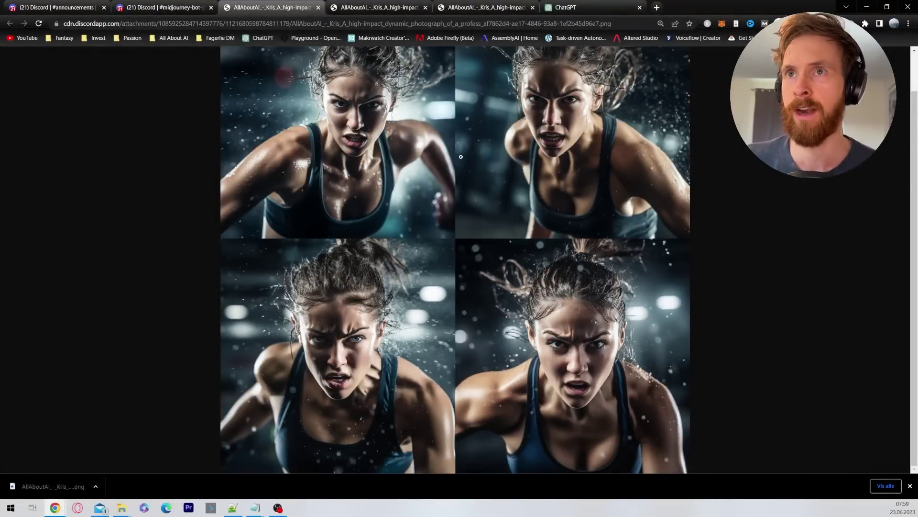
Step: Check the Midjourney bot channel, then return to the ChatGPT conversation with the boxer prompt
{"action": "key", "text": "ctrl+2"}
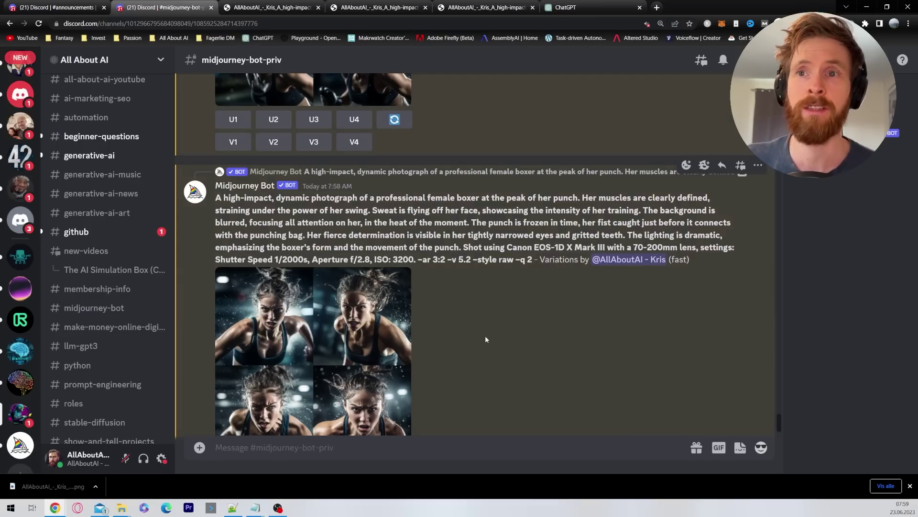
{"action": "scroll", "coordinate": [483, 339], "scroll_direction": "down", "scroll_amount": 2}
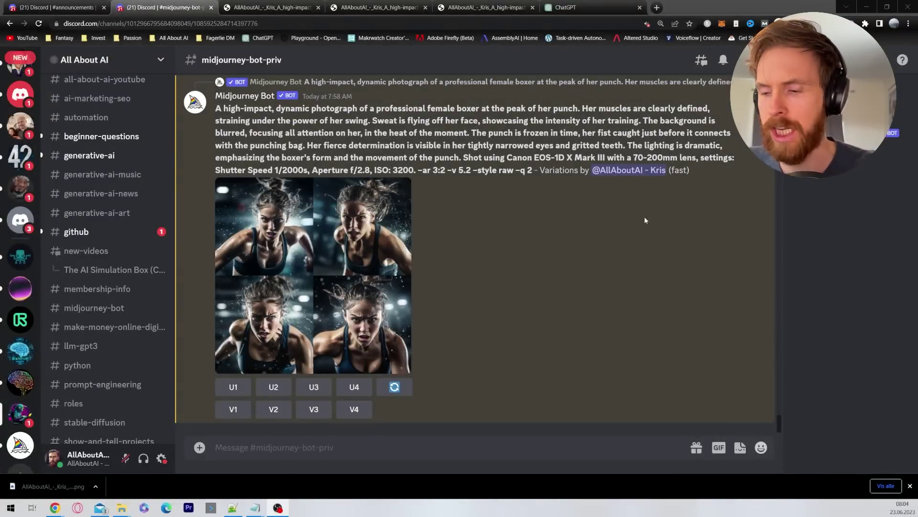
{"action": "left_click", "coordinate": [599, 6]}
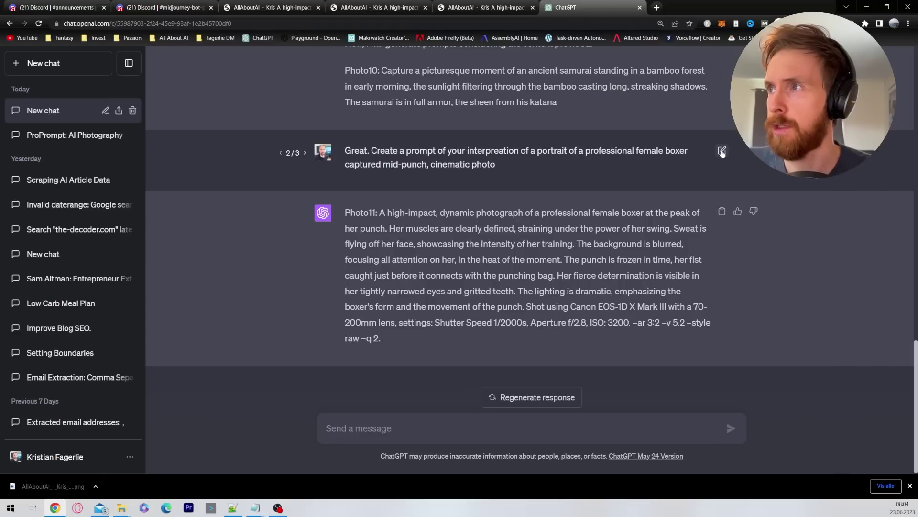
Step: Rewrite the boxer request's subject as an old man deep in thought, resubmit, and select the new Photo11 prompt
{"action": "left_click", "coordinate": [722, 151]}
{"action": "left_click_drag", "start_coordinate": [498, 139], "coordinate": [541, 130]}
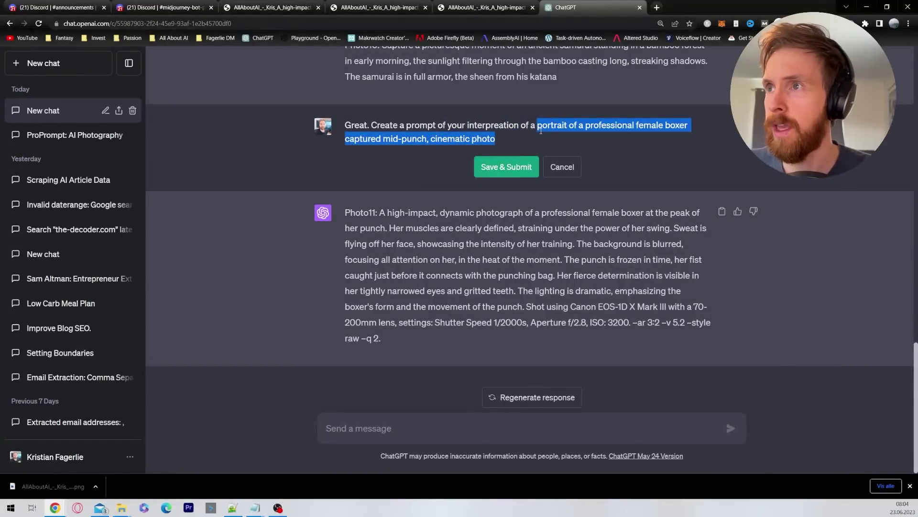
{"action": "key", "text": "BackSpace"}
{"action": "type", "text": "a old man, deep in thought, clean background"}
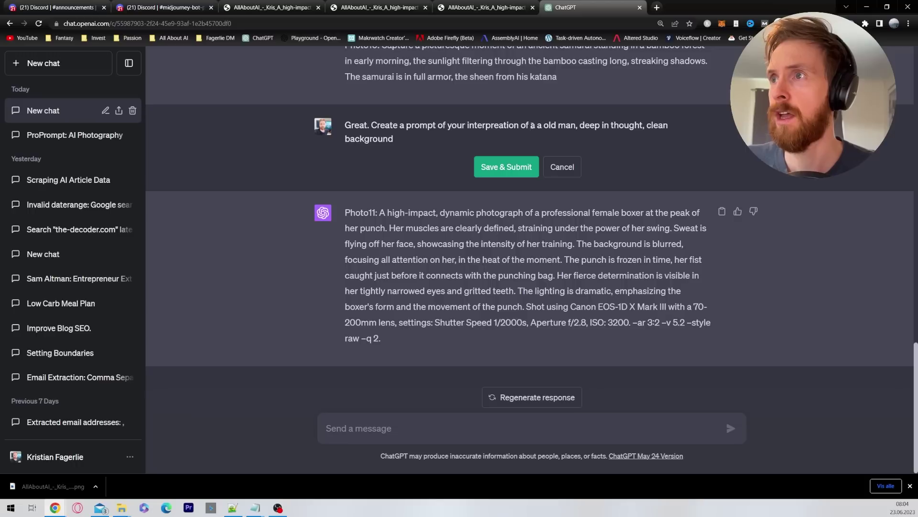
{"action": "left_click", "coordinate": [534, 125]}
{"action": "key", "text": "BackSpace"}
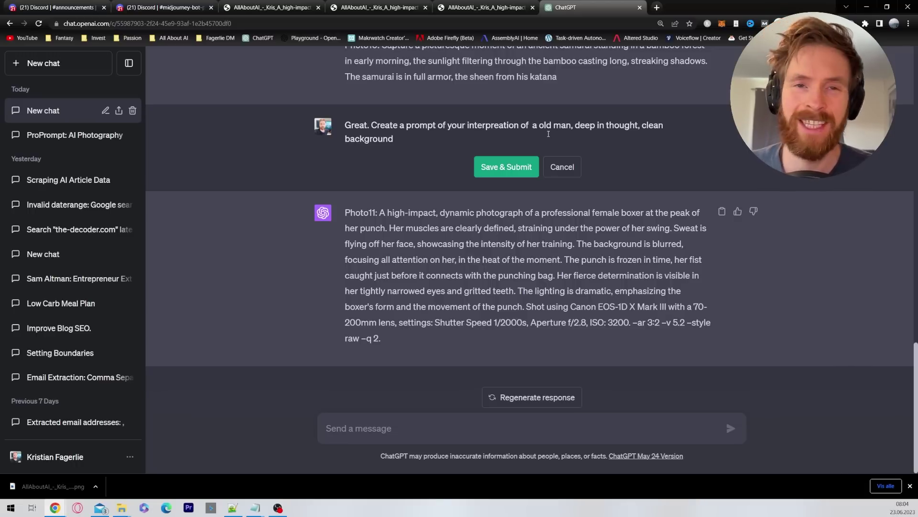
{"action": "left_click", "coordinate": [501, 168]}
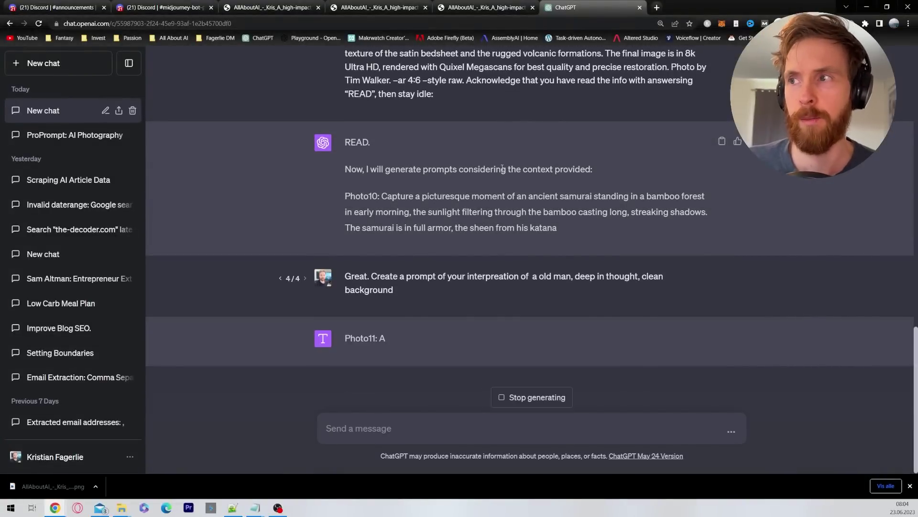
{"action": "left_click_drag", "start_coordinate": [477, 338], "coordinate": [345, 260]}
{"action": "key", "text": "ctrl+c"}
Step: Run /imagine in the Midjourney channel with the pasted old-man portrait prompt
{"action": "left_click", "coordinate": [163, 7]}
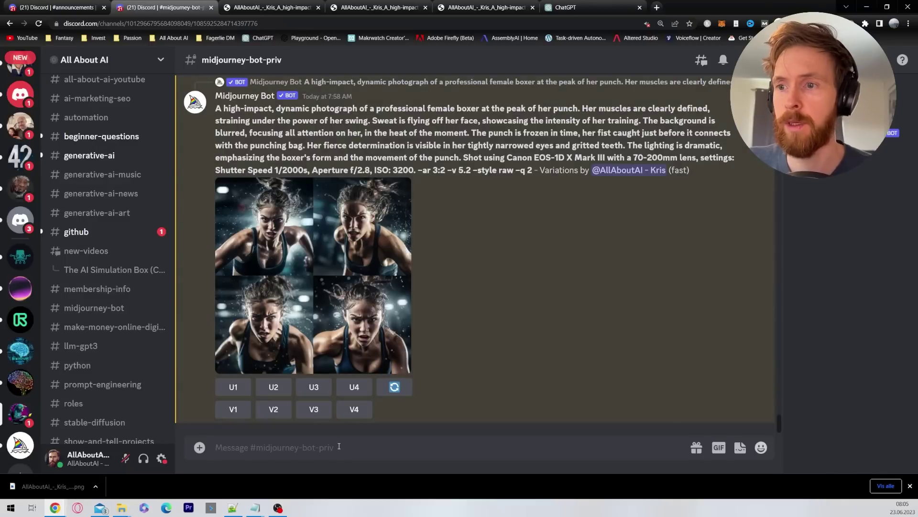
{"action": "type", "text": "/"}
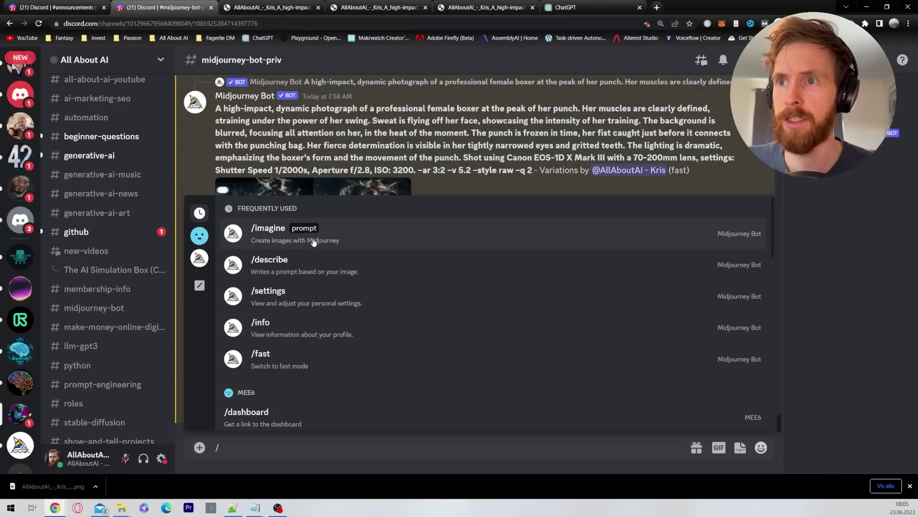
{"action": "left_click", "coordinate": [268, 229]}
{"action": "key", "text": "ctrl+v"}
{"action": "key", "text": "Return"}
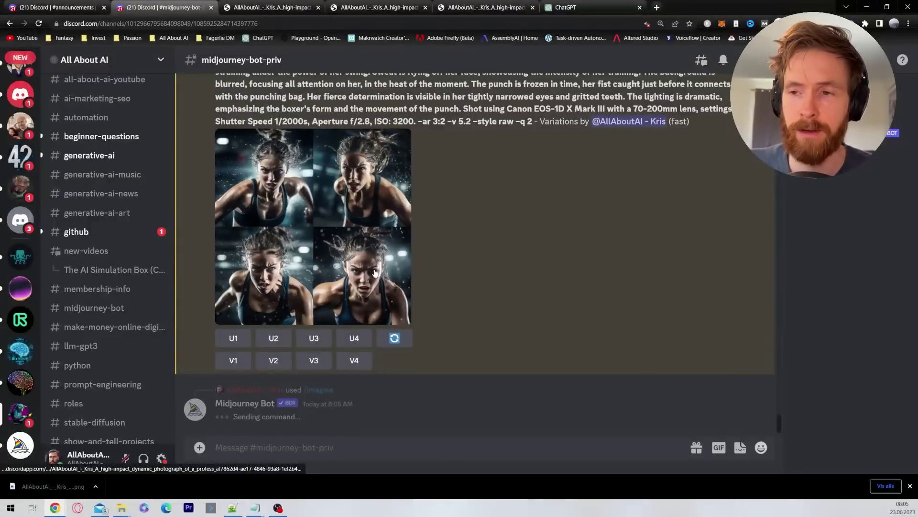
Step: Enlarge the finished old-man grid and view another portrait in the browser
{"action": "left_click", "coordinate": [330, 277]}
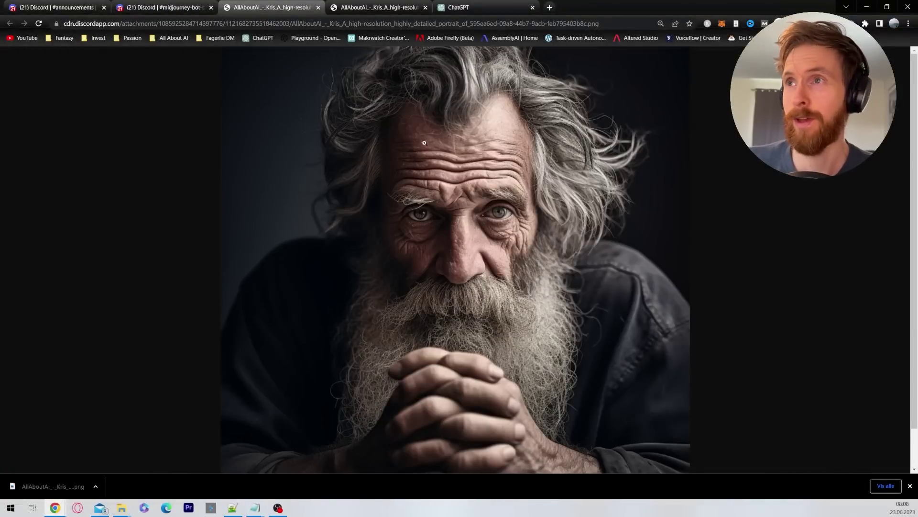
{"action": "scroll", "coordinate": [485, 110], "scroll_direction": "down", "scroll_amount": 1}
{"action": "scroll", "coordinate": [517, 136], "scroll_direction": "up", "scroll_amount": 1}
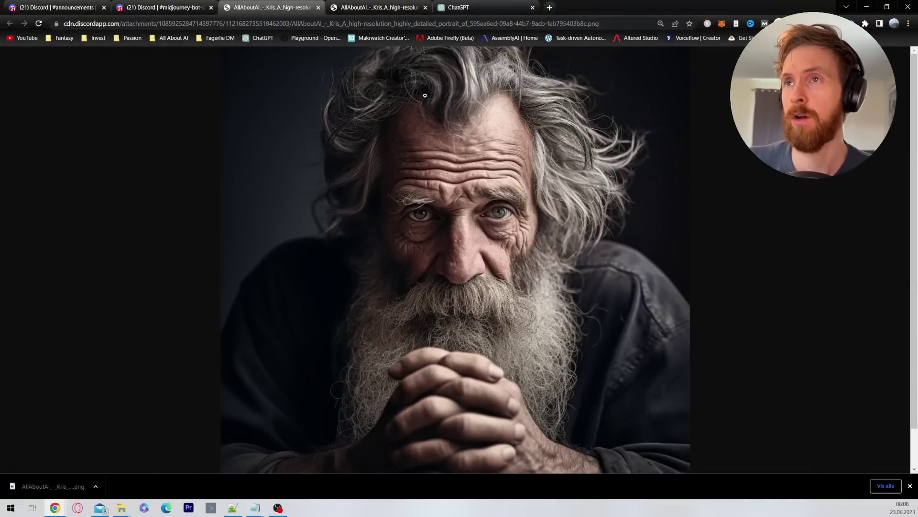
{"action": "left_click", "coordinate": [365, 7]}
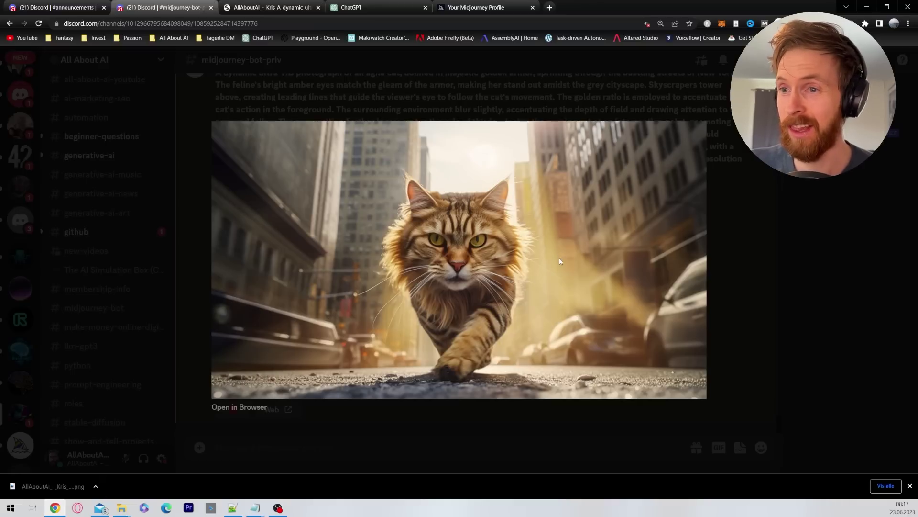
Step: View the full-size cat image, then zoom the upscaled cat out 2x
{"action": "key", "text": "ctrl+Tab"}
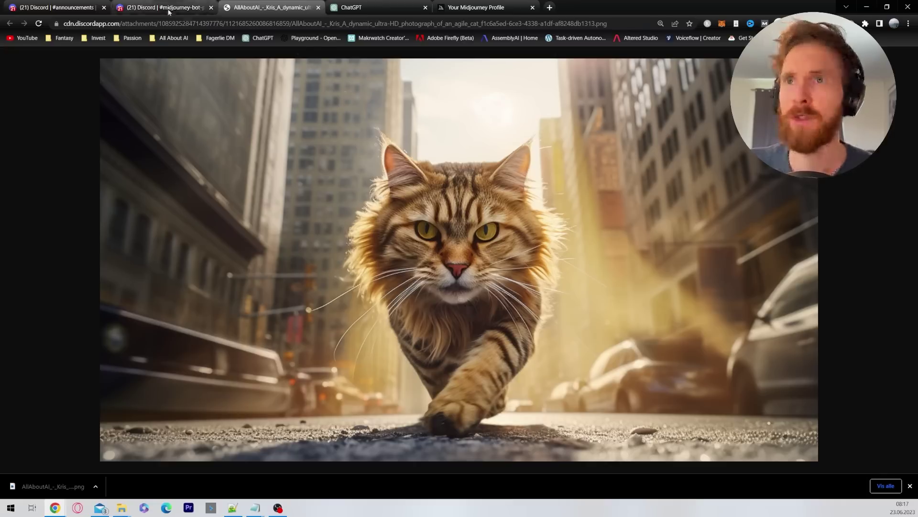
{"action": "key", "text": "ctrl+shift+Tab"}
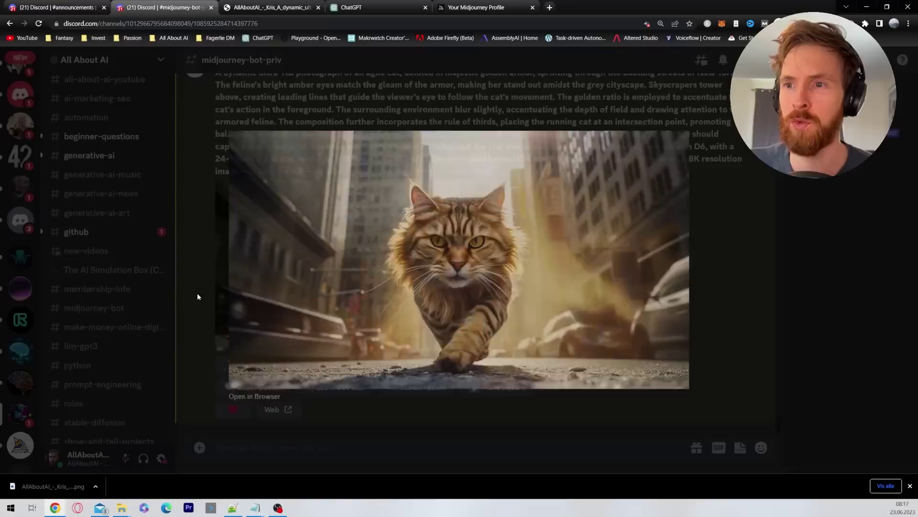
{"action": "left_click", "coordinate": [197, 293]}
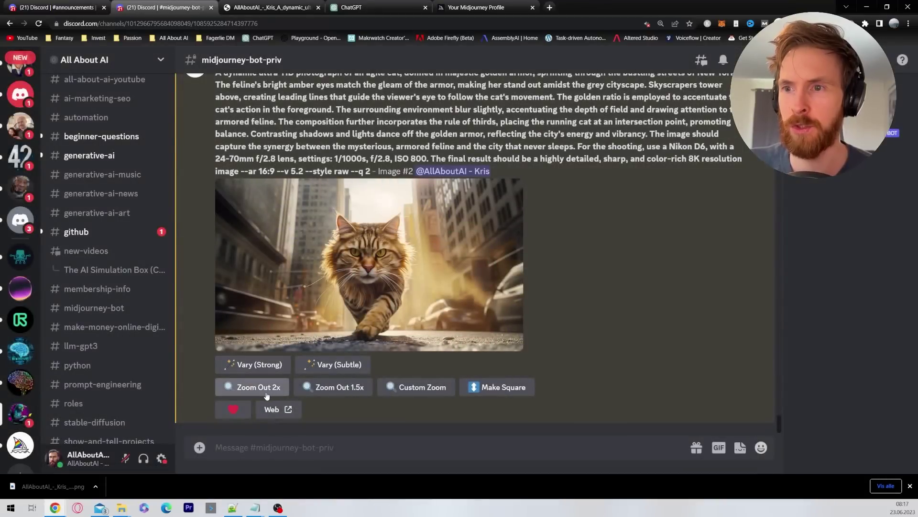
{"action": "left_click", "coordinate": [266, 388]}
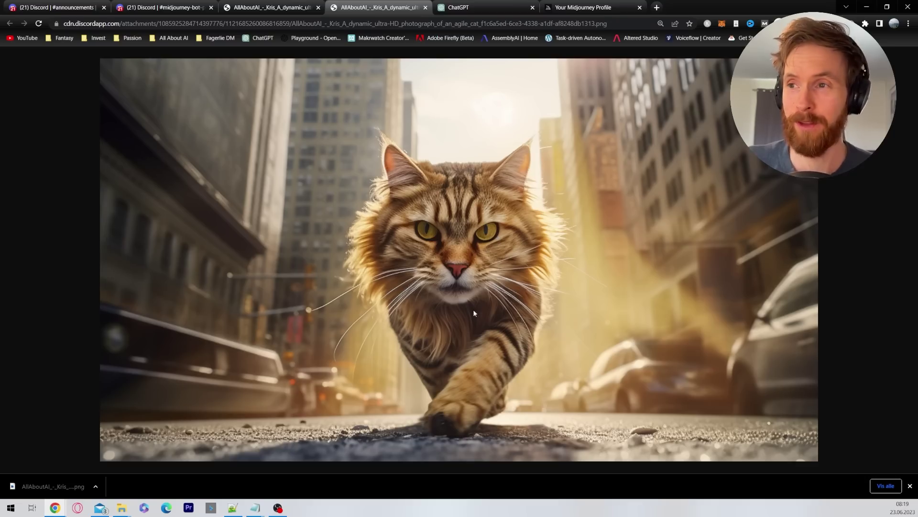
Step: Compare the zoomed cat result, then select the subject part of the ChatGPT request
{"action": "left_click", "coordinate": [262, 7]}
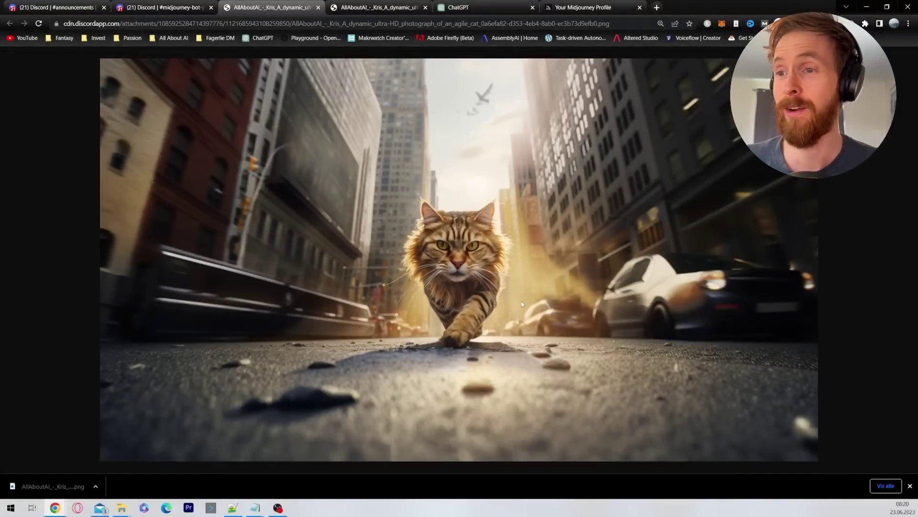
{"action": "key", "text": "ctrl+w"}
{"action": "key", "text": "ctrl+w"}
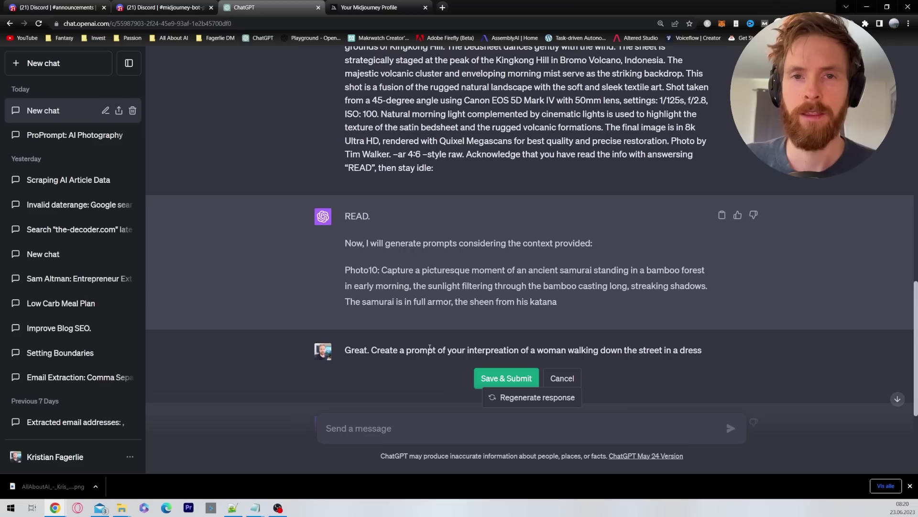
{"action": "left_click_drag", "start_coordinate": [467, 352], "coordinate": [707, 353]}
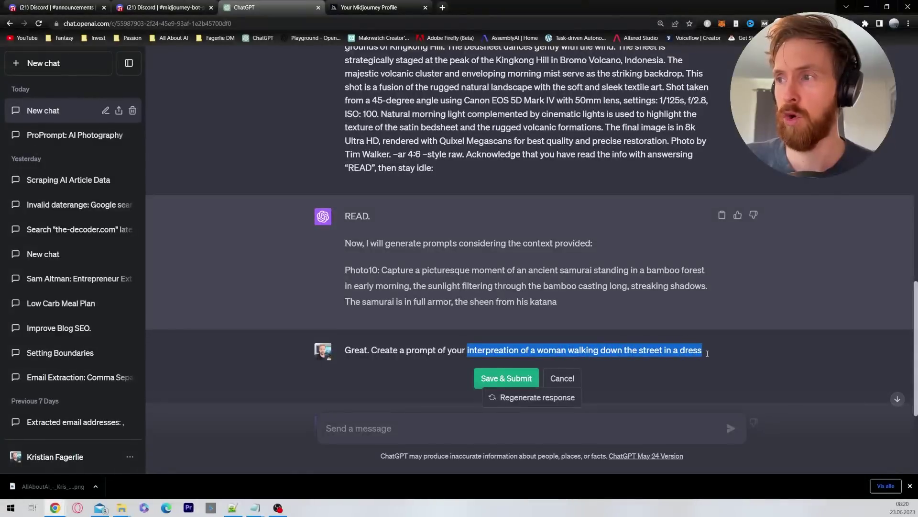
Step: Submit the woman-in-a-dress request and view the bottom-right ponytail image full size
{"action": "left_click", "coordinate": [495, 375]}
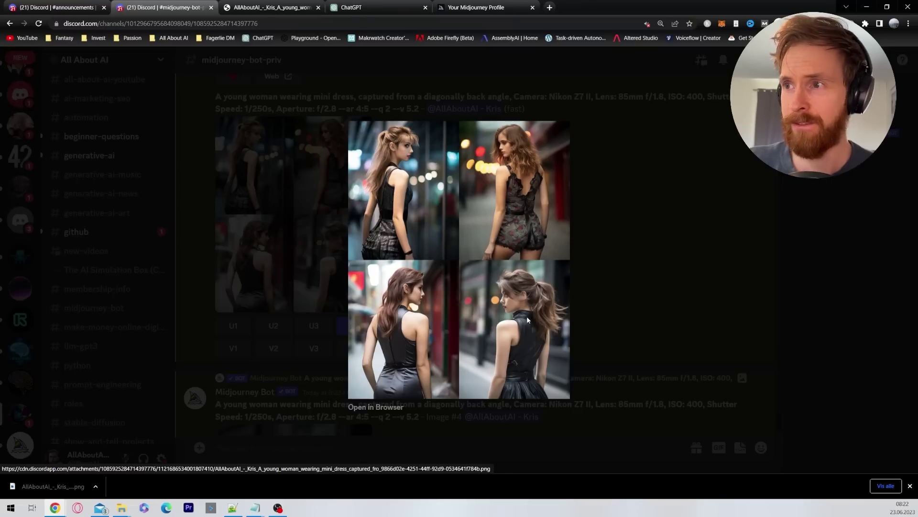
{"action": "left_click", "coordinate": [501, 306]}
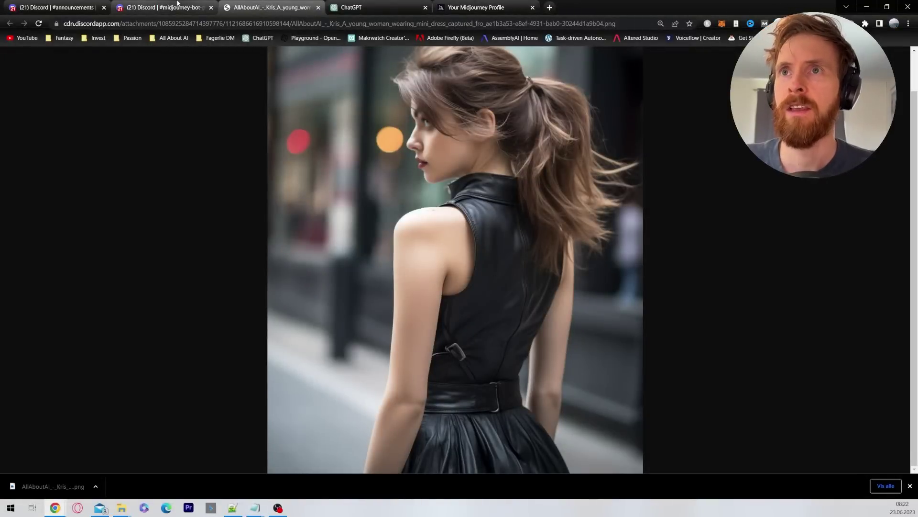
{"action": "left_click", "coordinate": [198, 8]}
{"action": "left_click", "coordinate": [196, 322]}
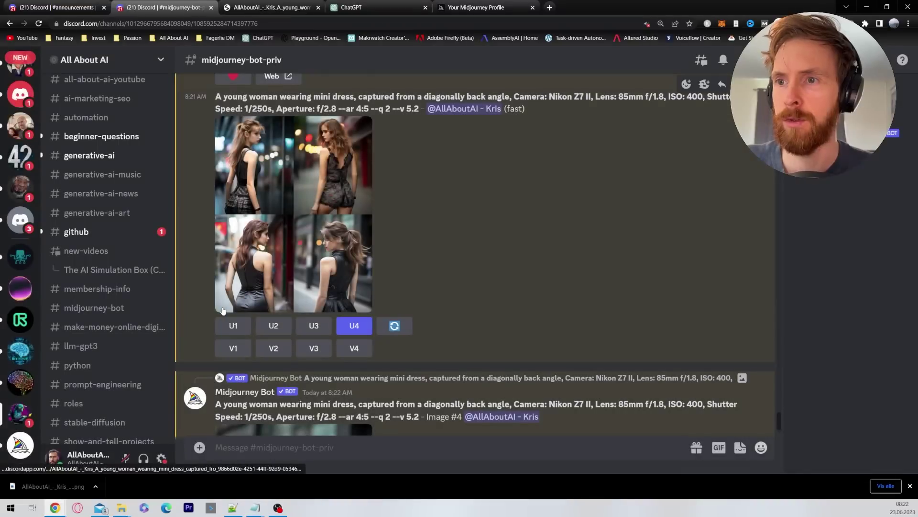
{"action": "scroll", "coordinate": [283, 323], "scroll_direction": "down", "scroll_amount": 5}
Step: Zoom the upscaled woman out 2x, then scroll back up to upscaled Image #4
{"action": "left_click", "coordinate": [279, 392]}
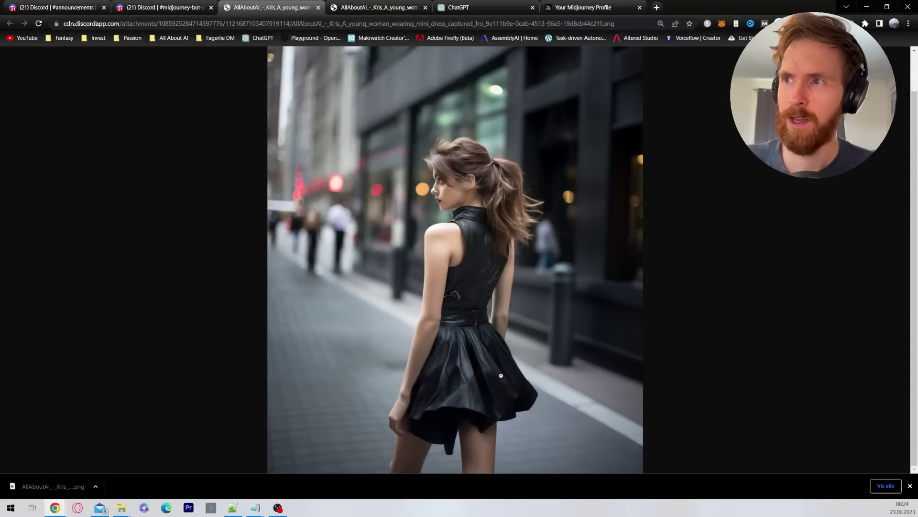
{"action": "left_click", "coordinate": [163, 7]}
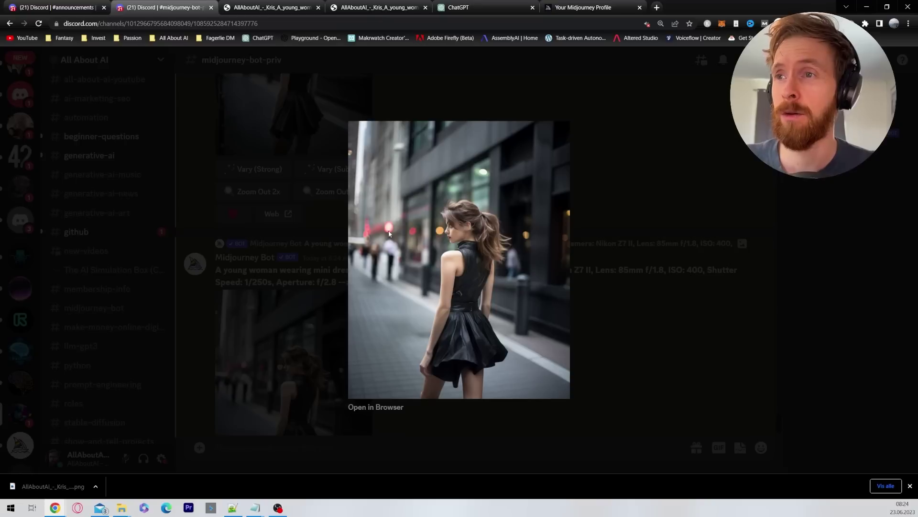
{"action": "left_click", "coordinate": [203, 353]}
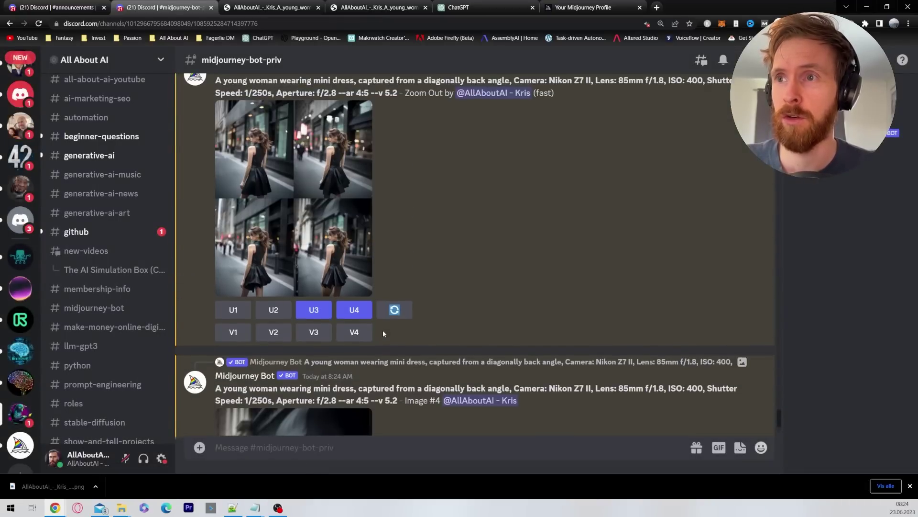
{"action": "scroll", "coordinate": [383, 330], "scroll_direction": "up", "scroll_amount": 5}
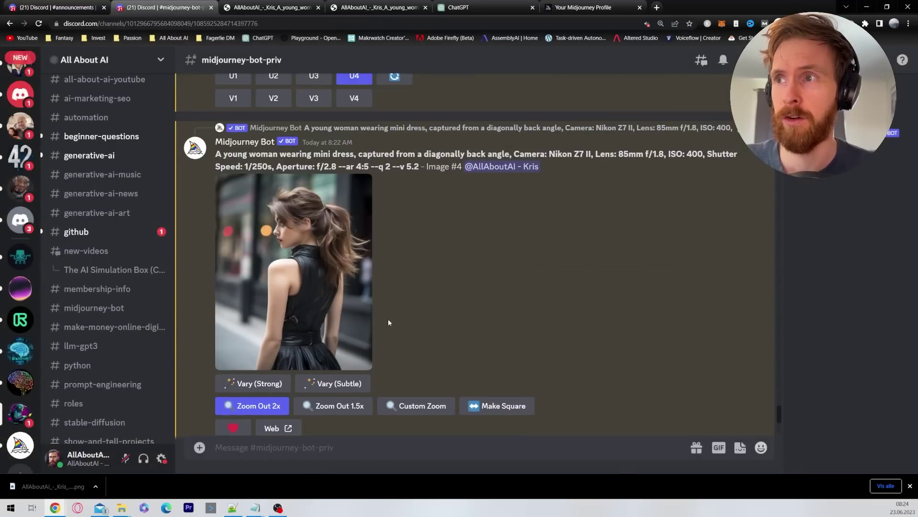
Step: Apply Make Square to the upscaled leather-dress Image #4 and view the larger square render
{"action": "left_click", "coordinate": [499, 407]}
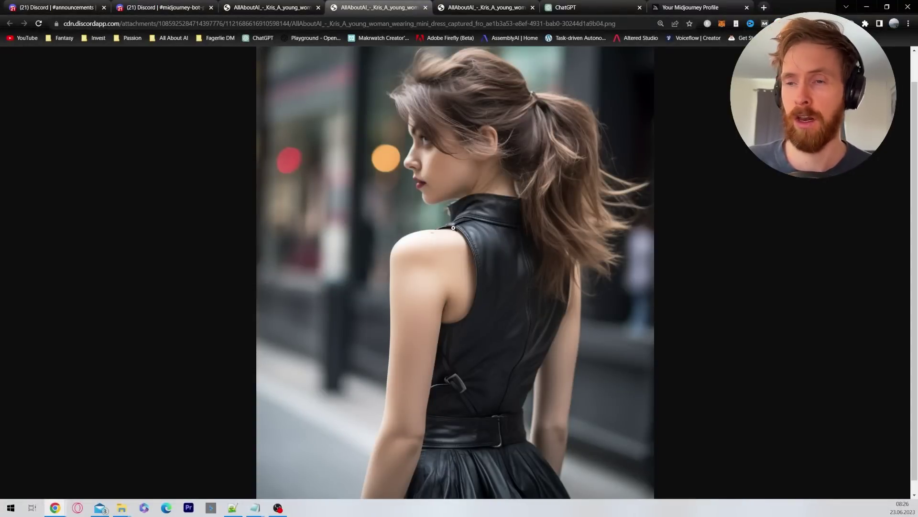
{"action": "left_click", "coordinate": [266, 9]}
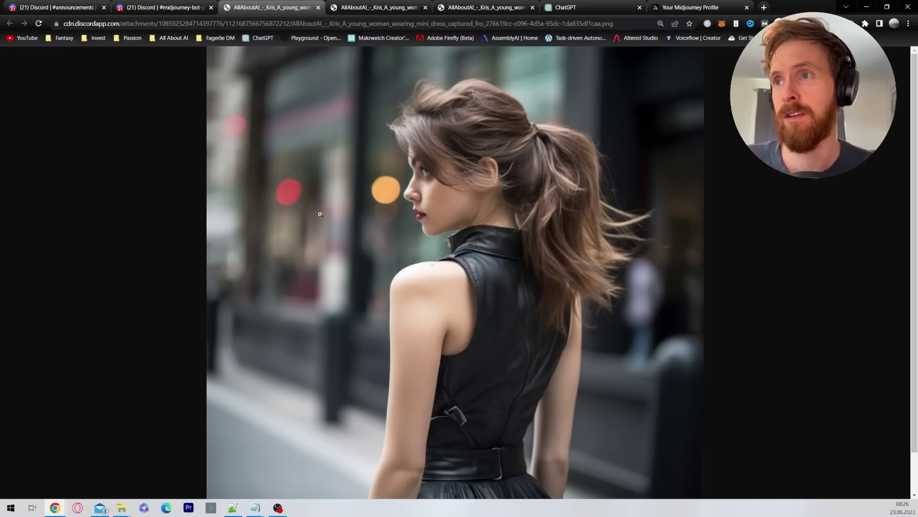
Step: Custom-zoom lace-dress Image #2 with --zoom 1 and --ar 16:9, then view the landscape render
{"action": "left_click", "coordinate": [170, 5]}
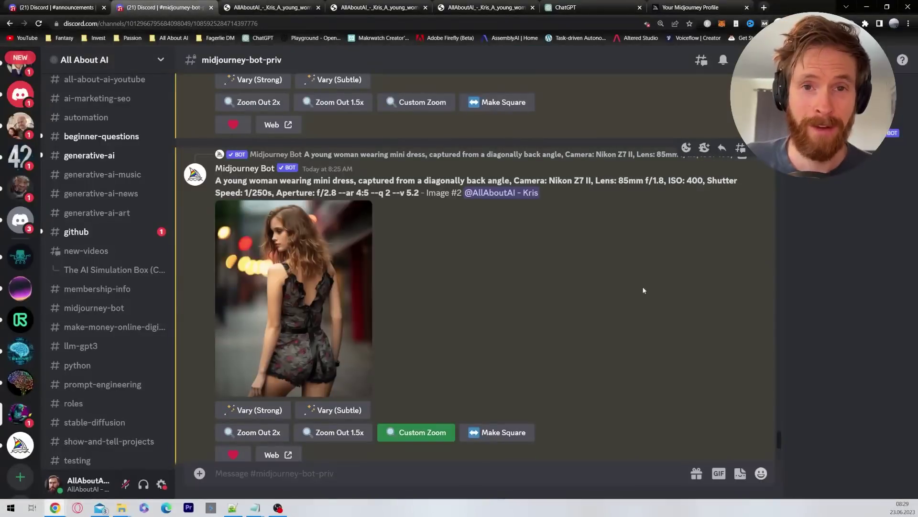
{"action": "left_click", "coordinate": [416, 437]}
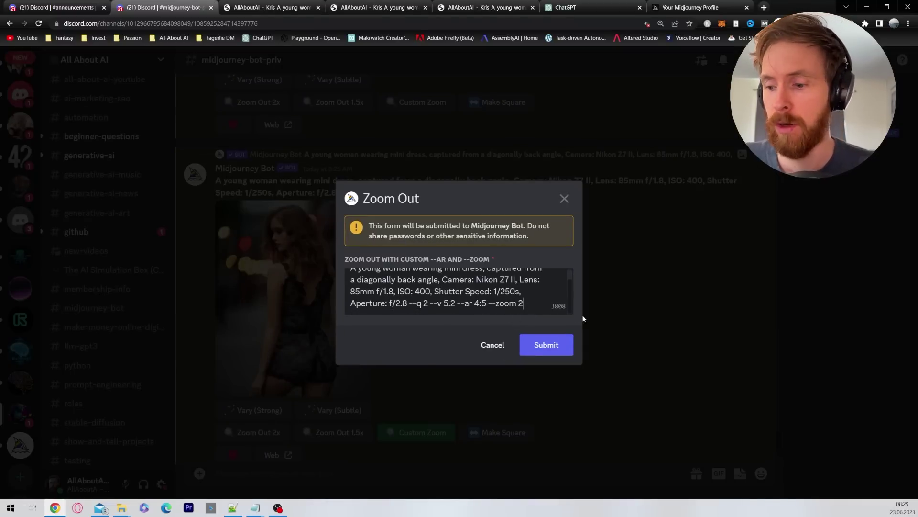
{"action": "key", "text": "BackSpace"}
{"action": "type", "text": "1"}
{"action": "left_click", "coordinate": [478, 304]}
{"action": "key", "text": "BackSpace"}
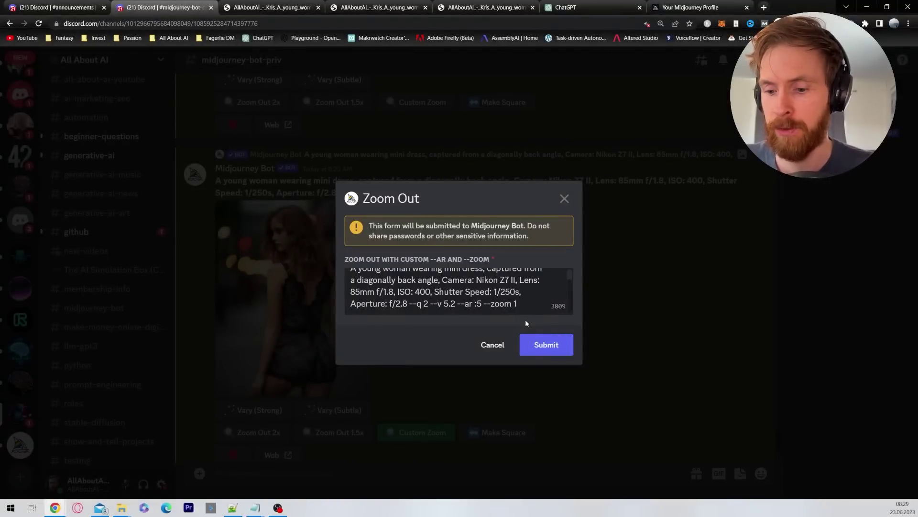
{"action": "type", "text": "16"}
{"action": "key", "text": "Delete"}
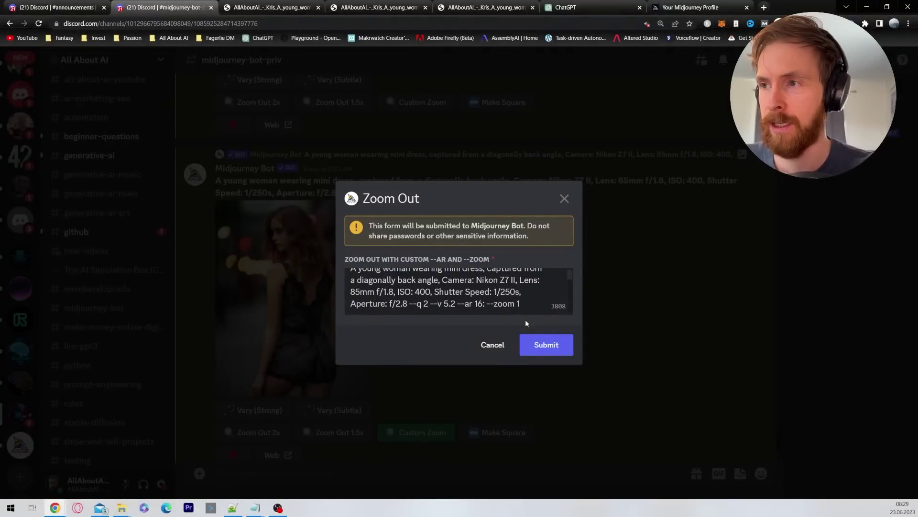
{"action": "type", "text": "9"}
{"action": "left_click", "coordinate": [546, 353]}
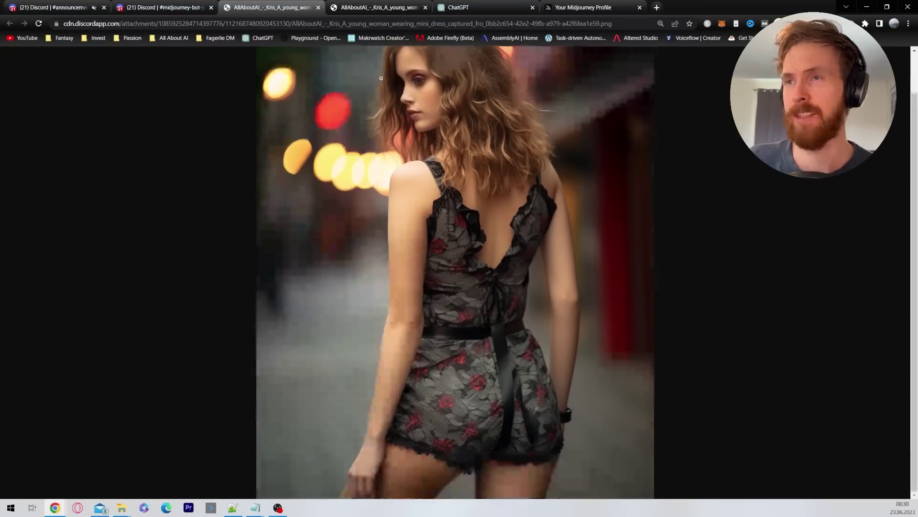
{"action": "left_click", "coordinate": [377, 7]}
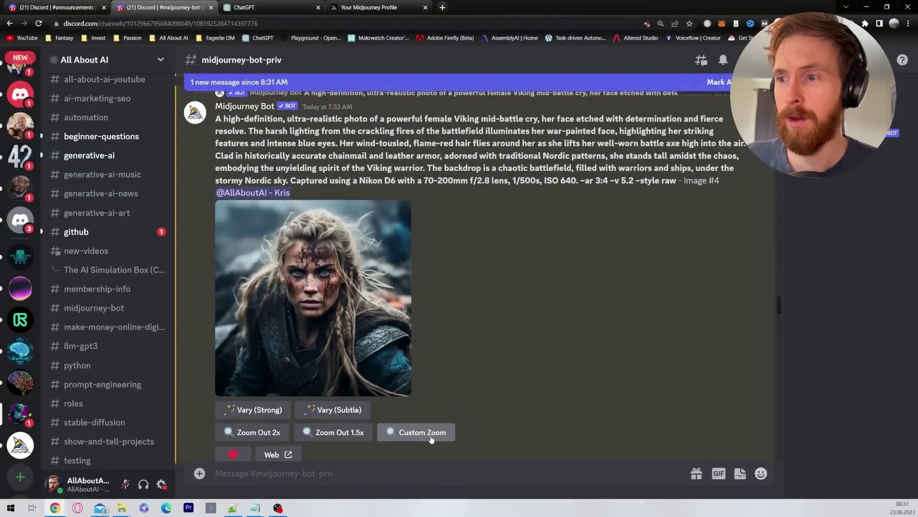
Step: Custom-zoom the Viking warrior portrait with --zoom 1 and --ar 32:9, then view the banner
{"action": "left_click", "coordinate": [422, 433]}
{"action": "scroll", "coordinate": [491, 299], "scroll_direction": "down", "scroll_amount": 4}
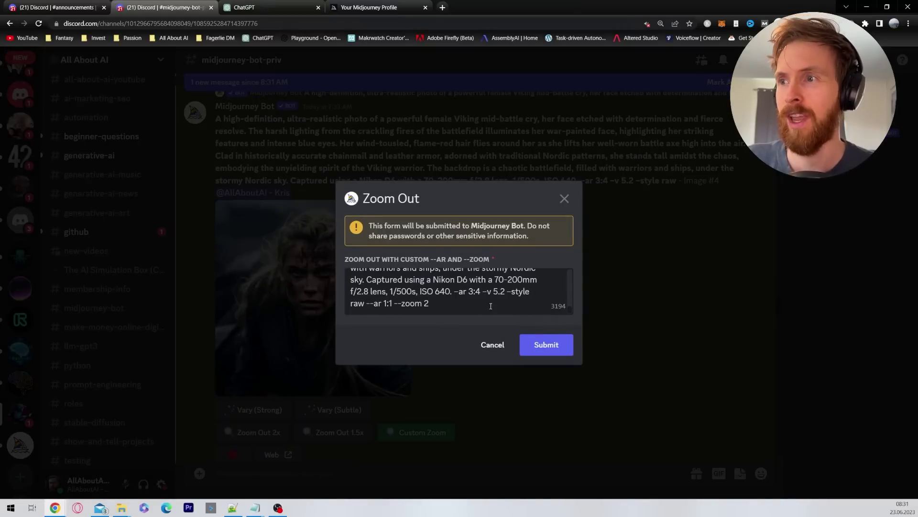
{"action": "double_click", "coordinate": [426, 304]}
{"action": "type", "text": "1"}
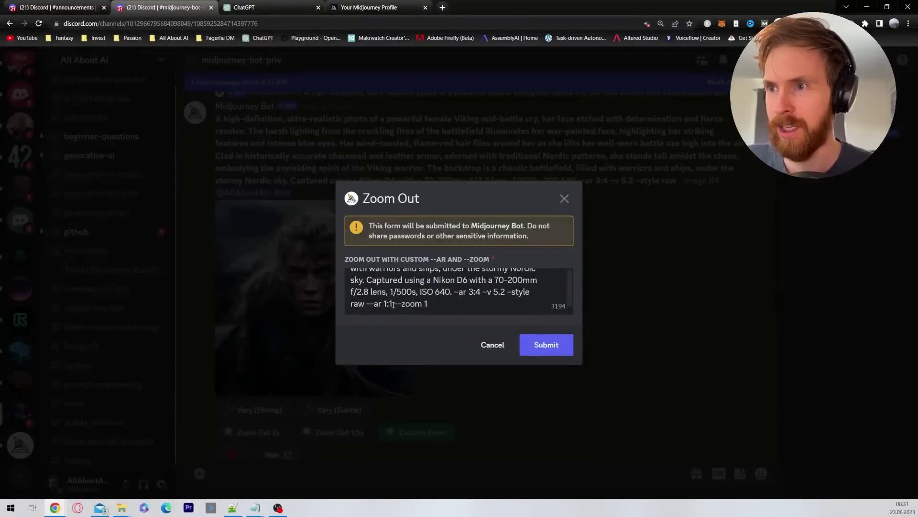
{"action": "left_click", "coordinate": [393, 304]}
{"action": "key", "text": "BackSpace"}
{"action": "key", "text": "BackSpace"}
{"action": "key", "text": "BackSpace"}
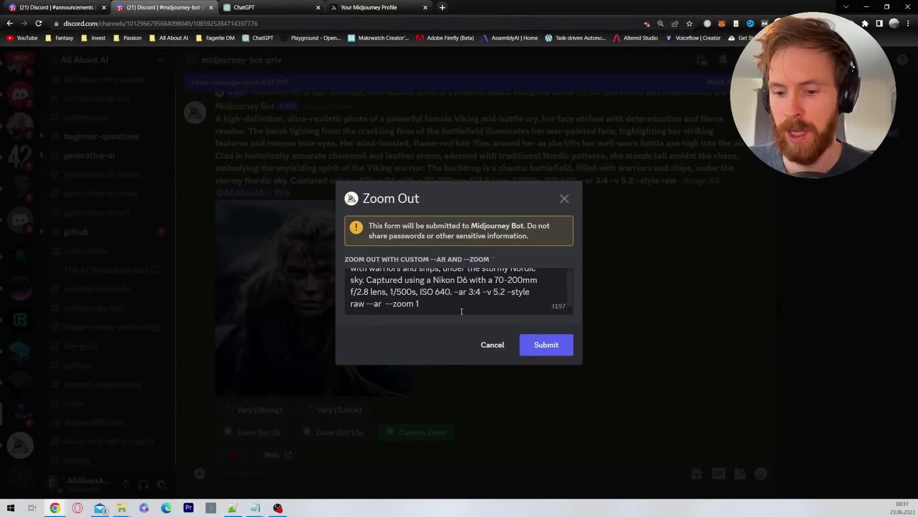
{"action": "type", "text": "32:9"}
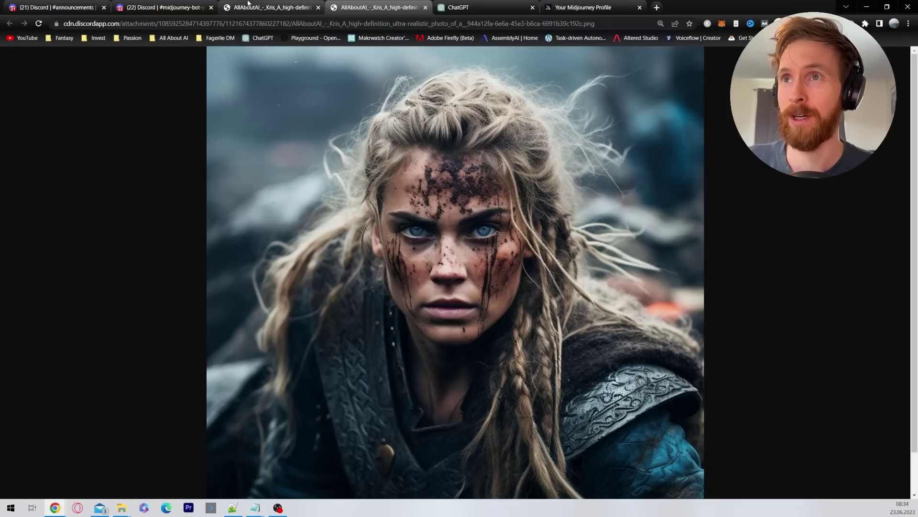
{"action": "left_click", "coordinate": [275, 5]}
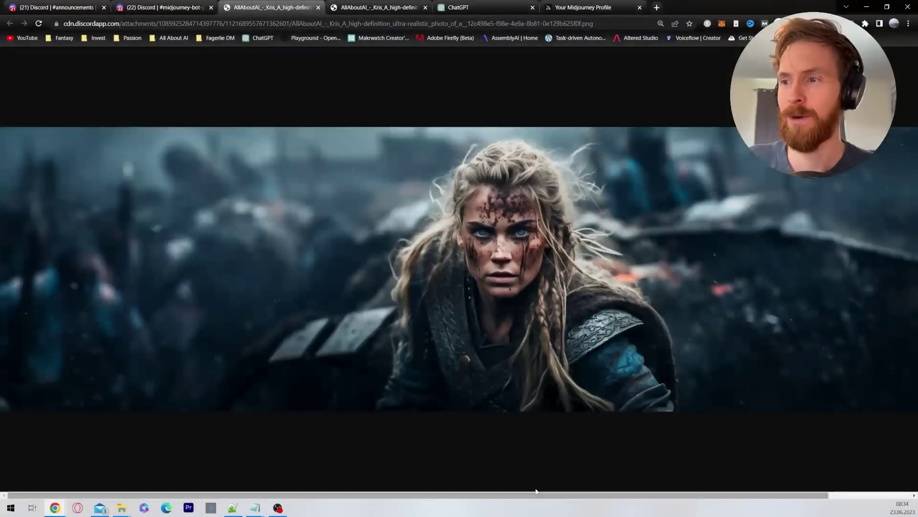
Step: In ChatGPT, resubmit the edited request for a cyborg eye prompt
{"action": "left_click_drag", "start_coordinate": [406, 493], "coordinate": [313, 494]}
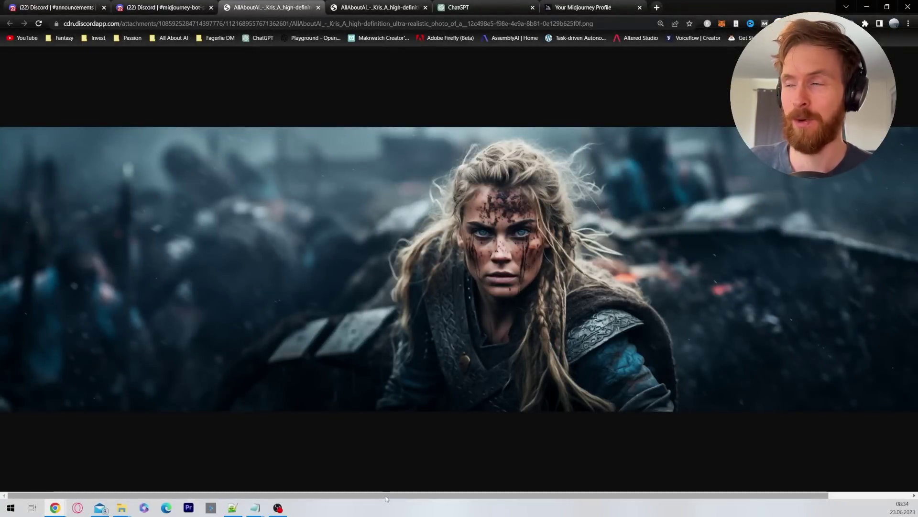
{"action": "left_click_drag", "start_coordinate": [386, 499], "coordinate": [517, 497]}
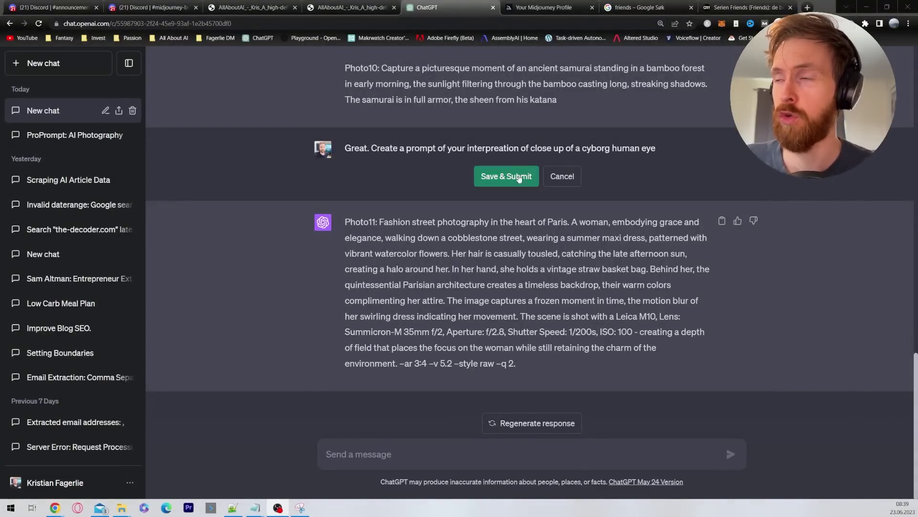
{"action": "left_click", "coordinate": [517, 177]}
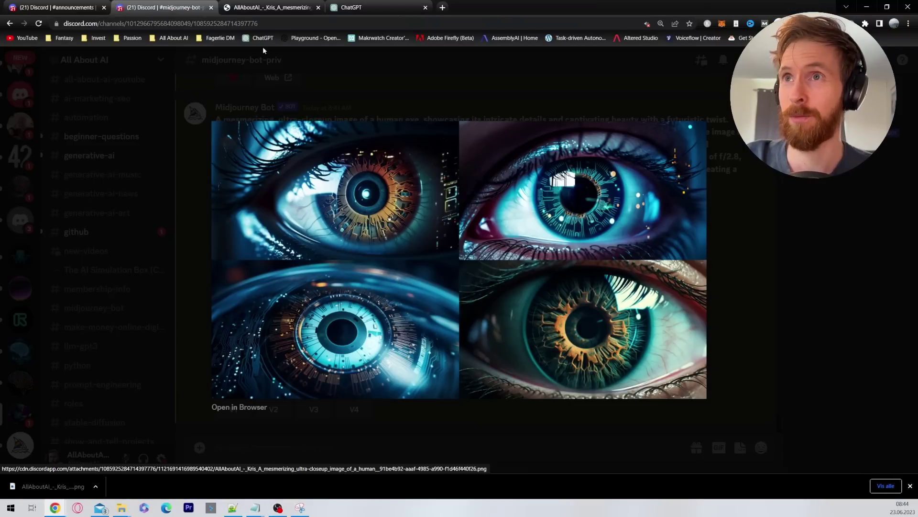
Step: Inspect the full-size cyborg eye grid, then return to the Midjourney channel
{"action": "left_click", "coordinate": [273, 7]}
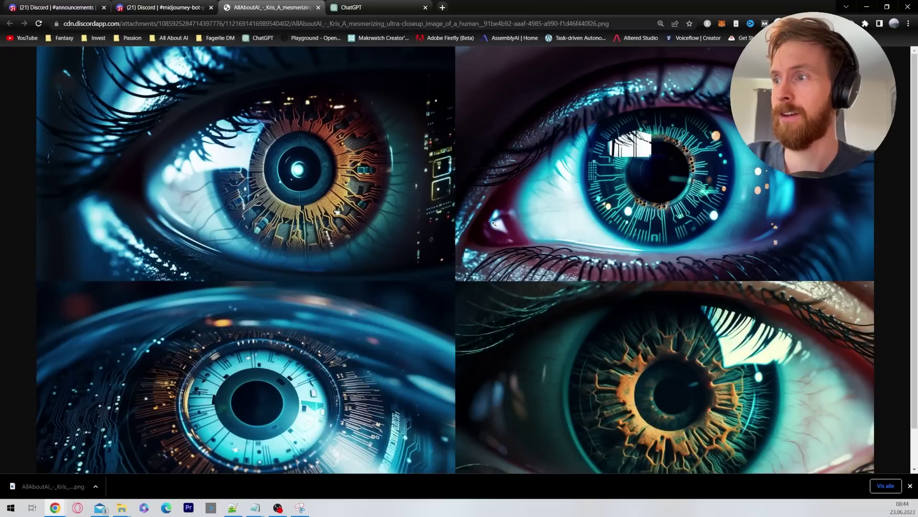
{"action": "scroll", "coordinate": [390, 207], "scroll_direction": "down", "scroll_amount": 1}
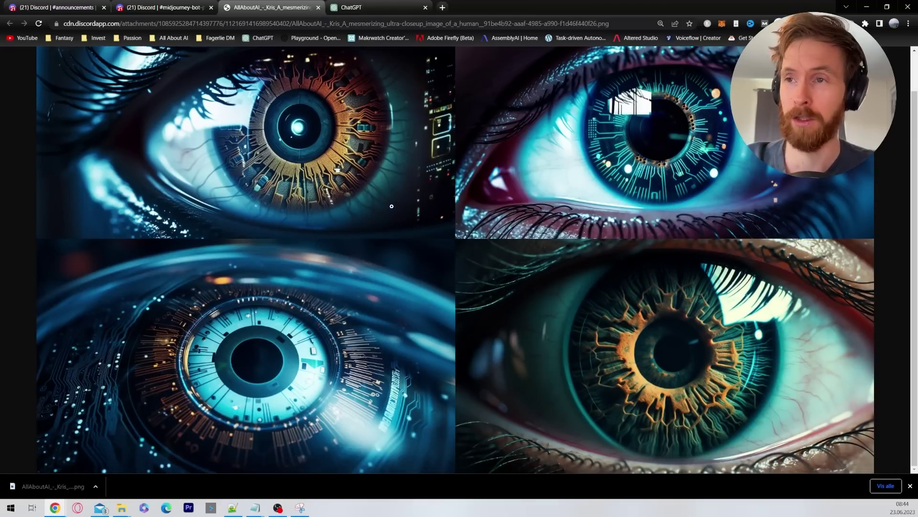
{"action": "scroll", "coordinate": [392, 206], "scroll_direction": "up", "scroll_amount": 1}
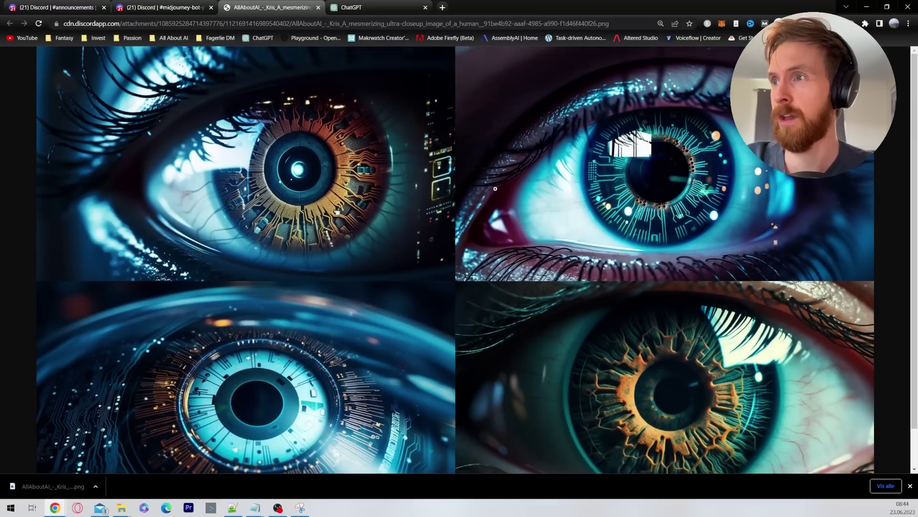
{"action": "left_click", "coordinate": [163, 7]}
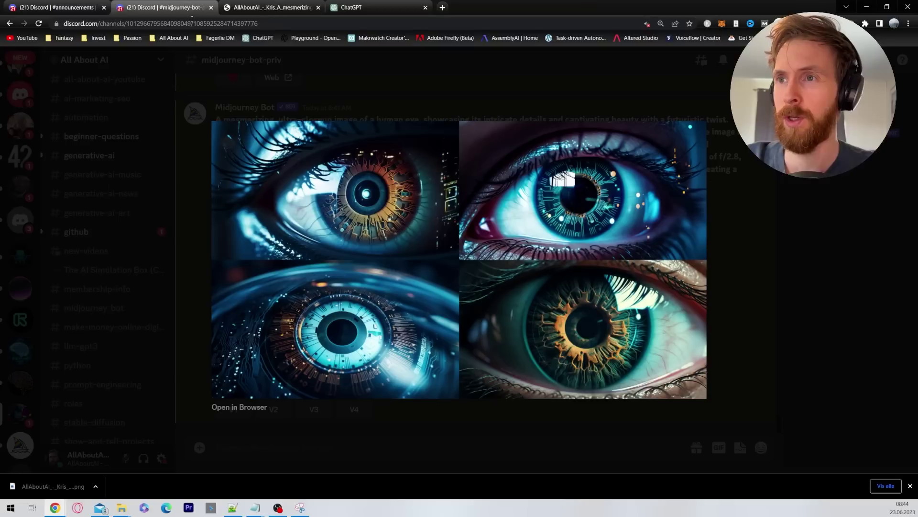
{"action": "left_click", "coordinate": [199, 272]}
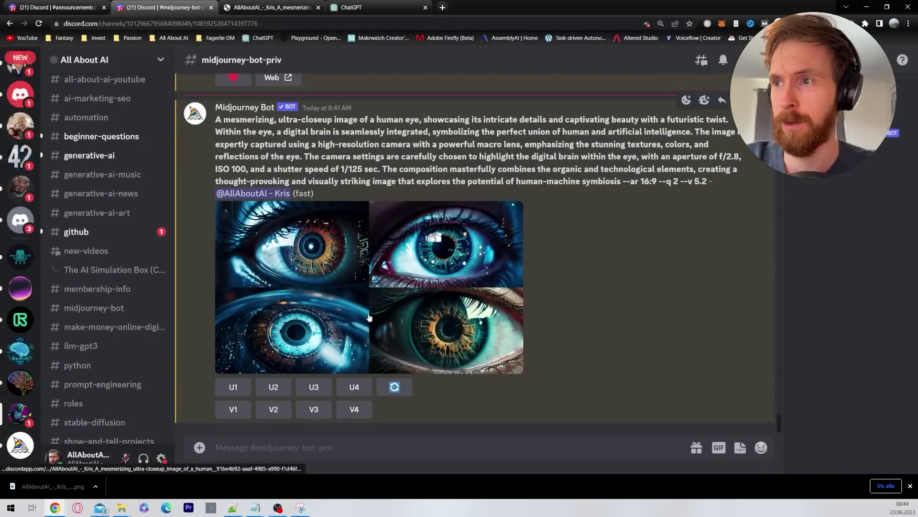
Step: Upscale the second eye image (U2) and compare the wide eye versions across tabs
{"action": "left_click", "coordinate": [273, 388]}
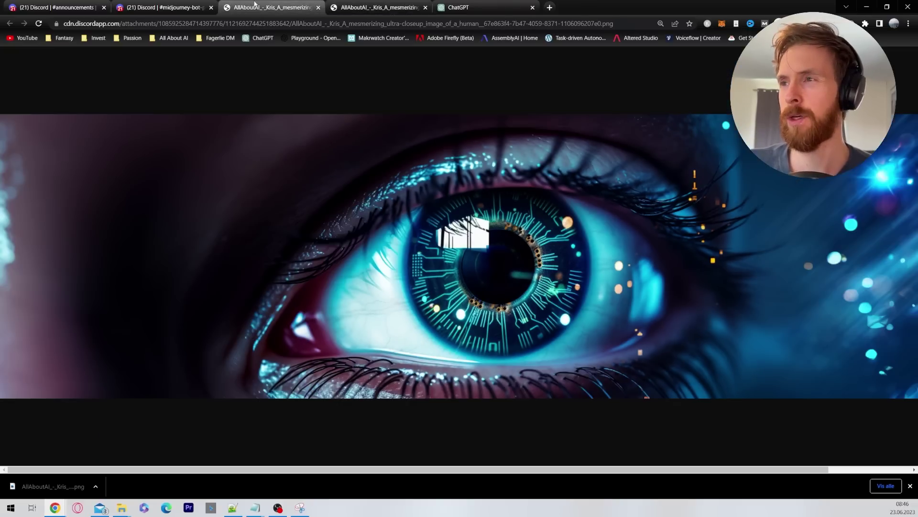
{"action": "left_click", "coordinate": [270, 8]}
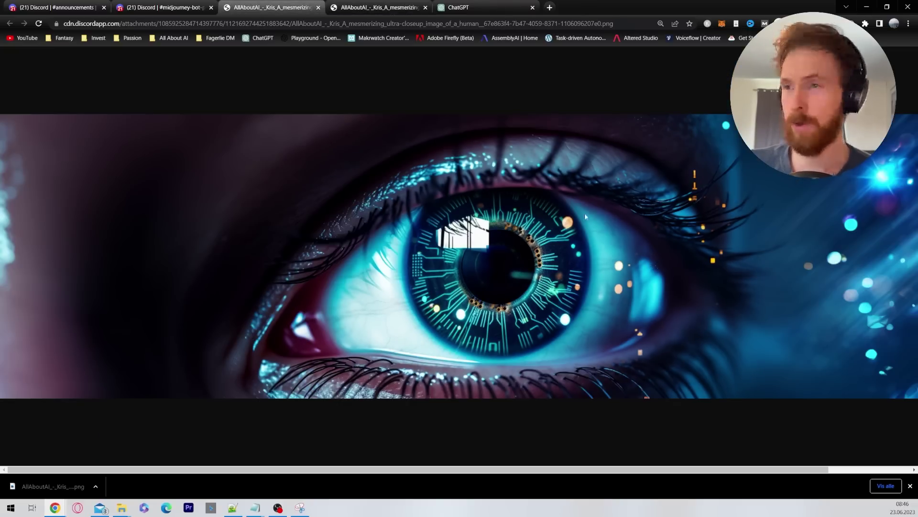
{"action": "left_click", "coordinate": [378, 8]}
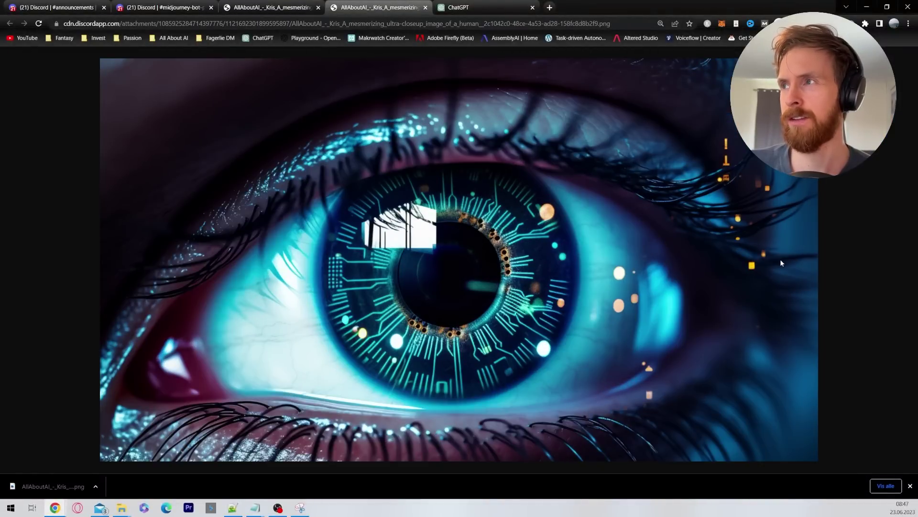
{"action": "left_click", "coordinate": [271, 8]}
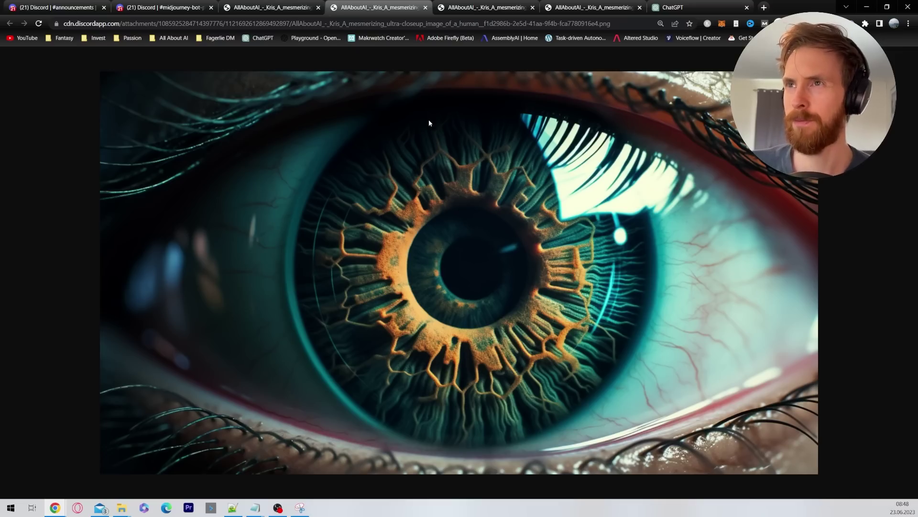
{"action": "left_click", "coordinate": [261, 5]}
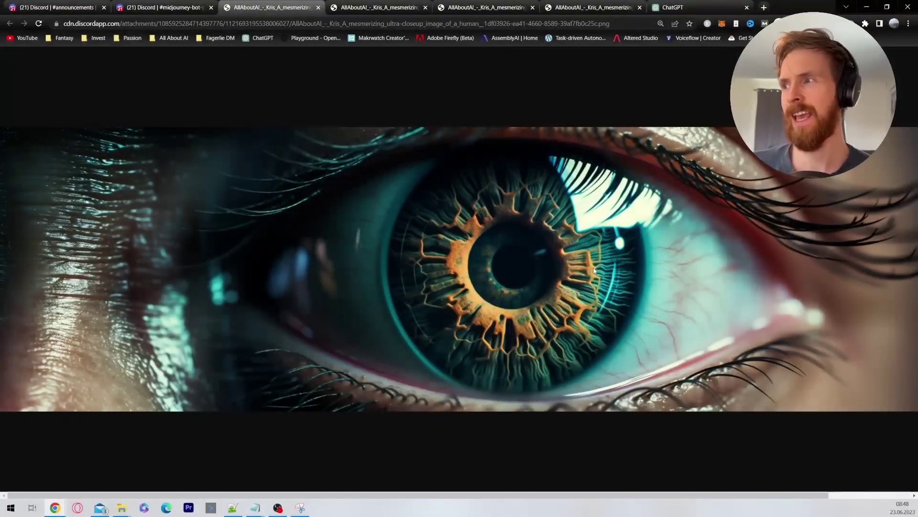